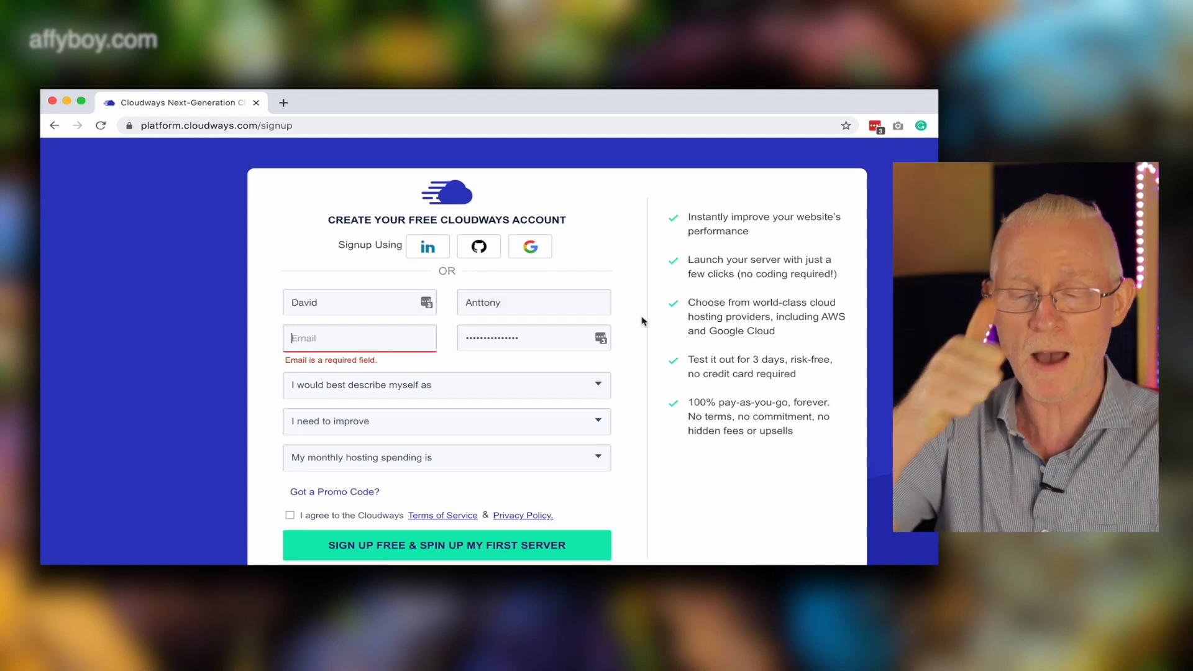
# Paste the e-mail address into the email field and enter the account password.
pyautogui.moveTo(687, 219); pyautogui.dragTo(793, 430)
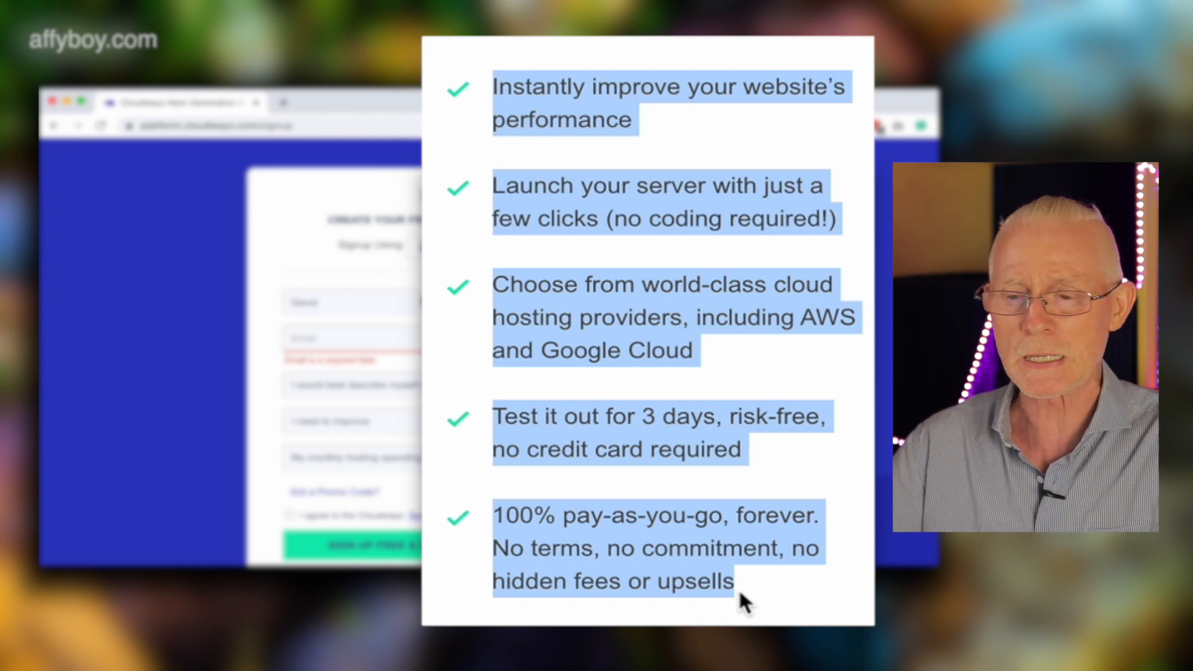
pyautogui.click(381, 336)
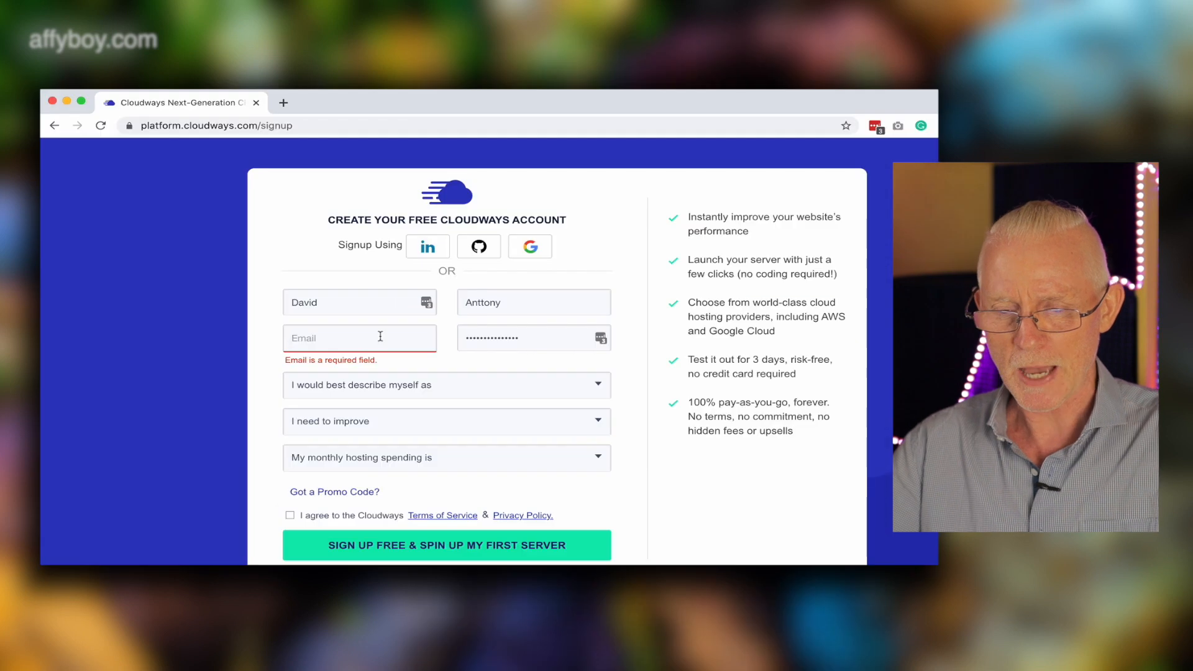
pyautogui.press('super+v')
pyautogui.press('Tab')
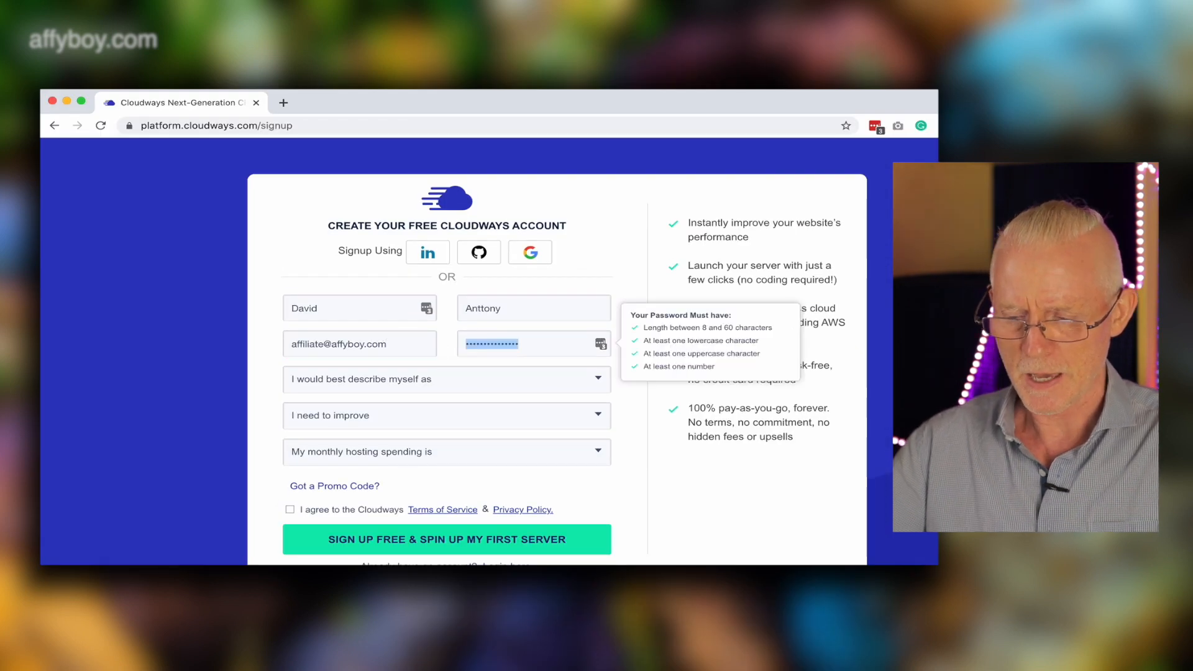
pyautogui.write('•••••')
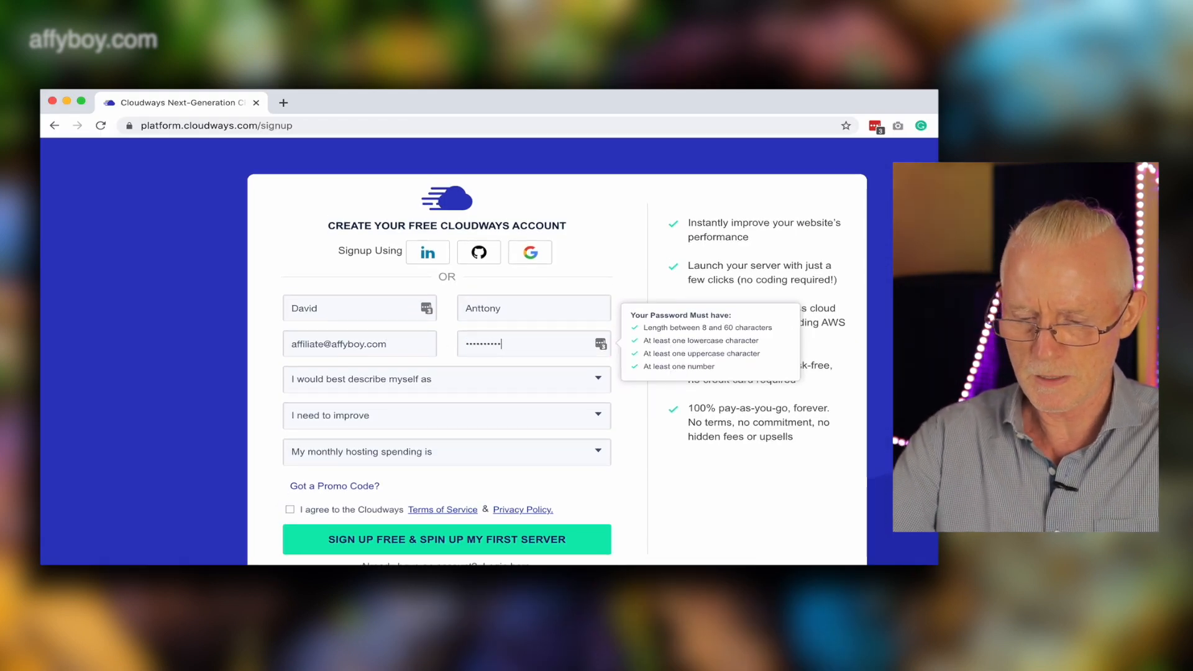
# Answer the profile questions with Freelance Developer/Designer, Website Performance/Speed and $250 - $1000 monthly spending.
pyautogui.click(473, 379)
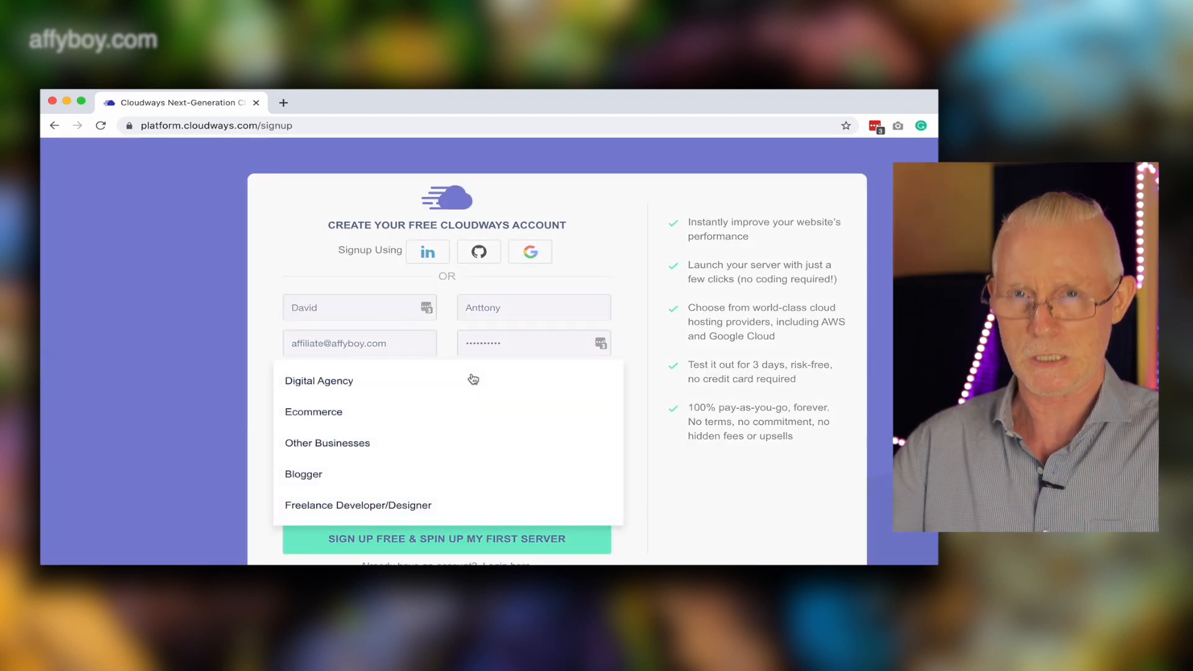
pyautogui.click(366, 507)
pyautogui.click(427, 425)
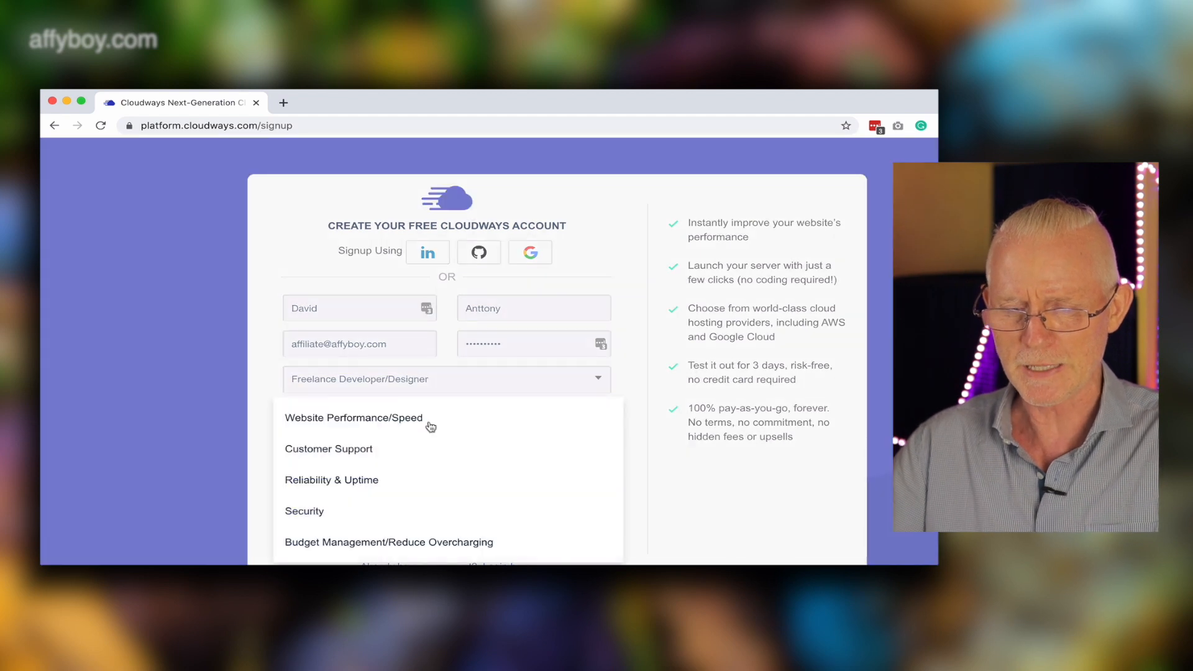
pyautogui.click(404, 423)
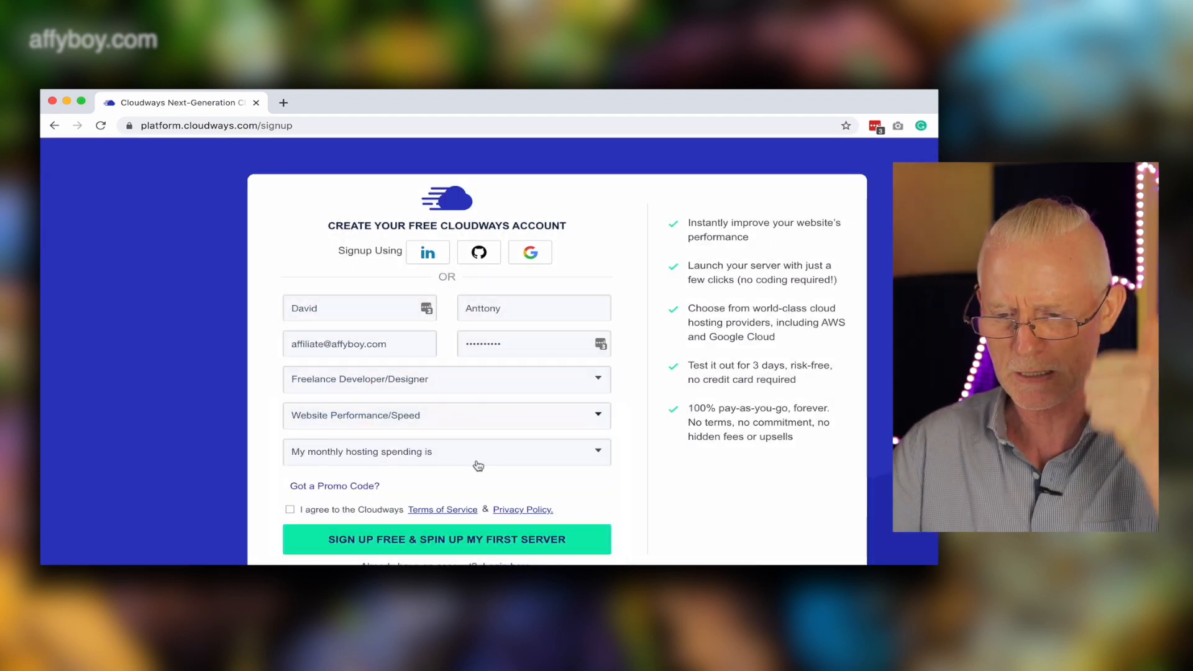
pyautogui.click(483, 462)
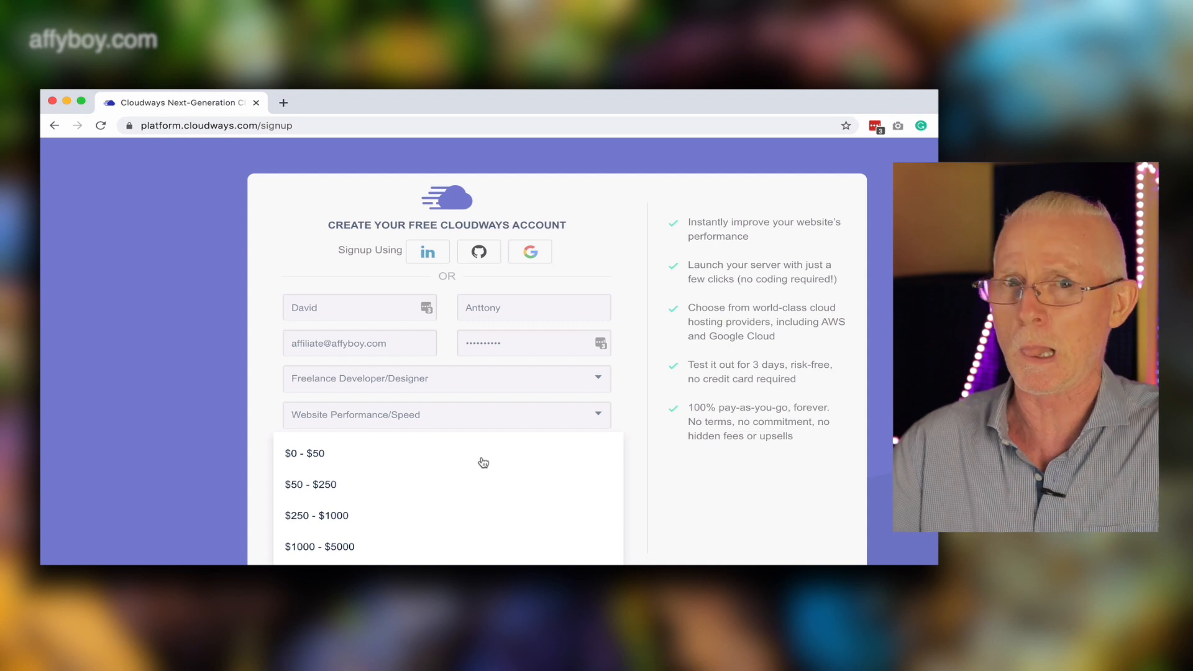
pyautogui.click(339, 517)
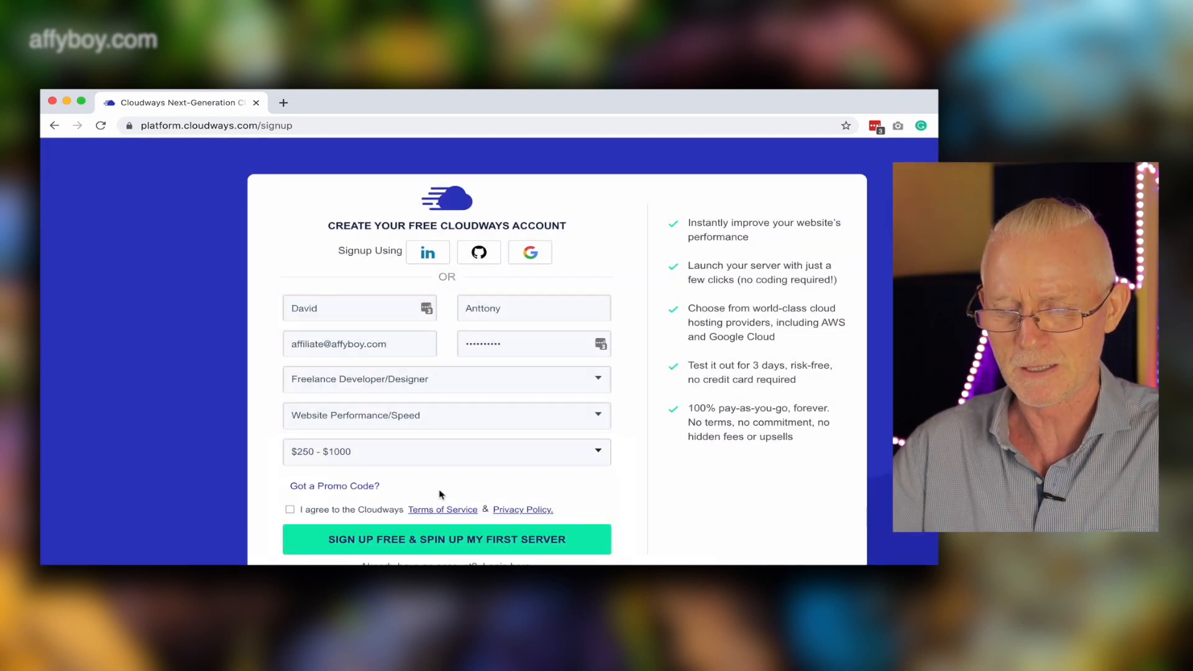
# Enter the promo code AFFYBOY20, accept the Terms of Service and submit the free signup.
pyautogui.click(353, 489)
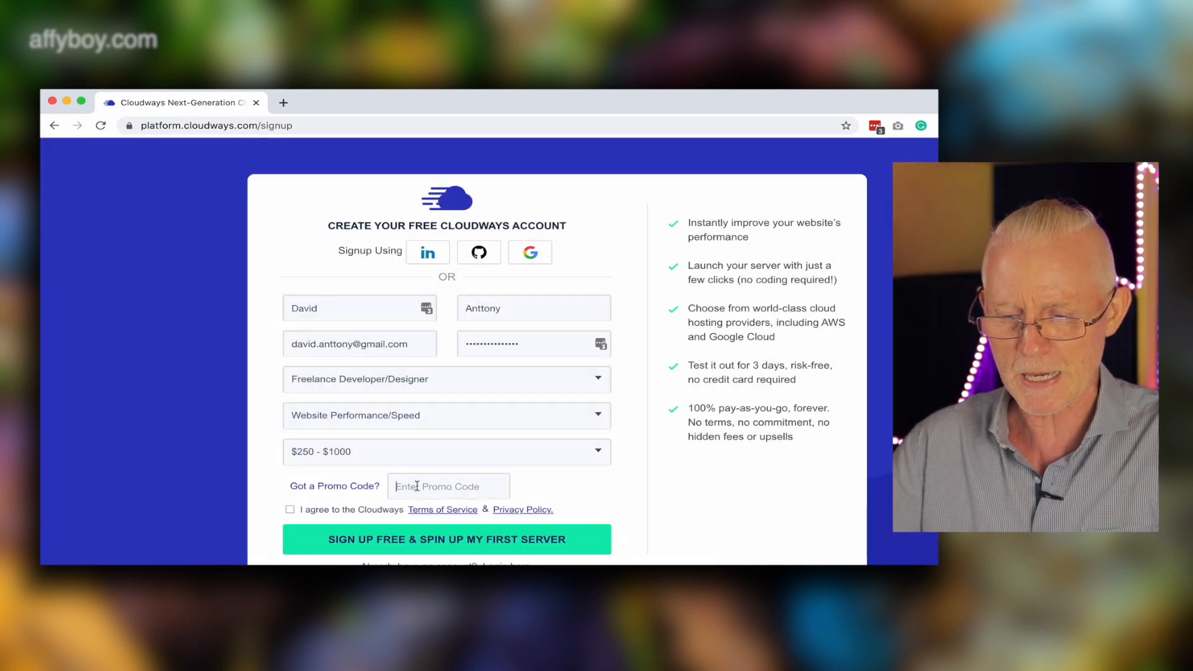
pyautogui.write('AFFYBOY20')
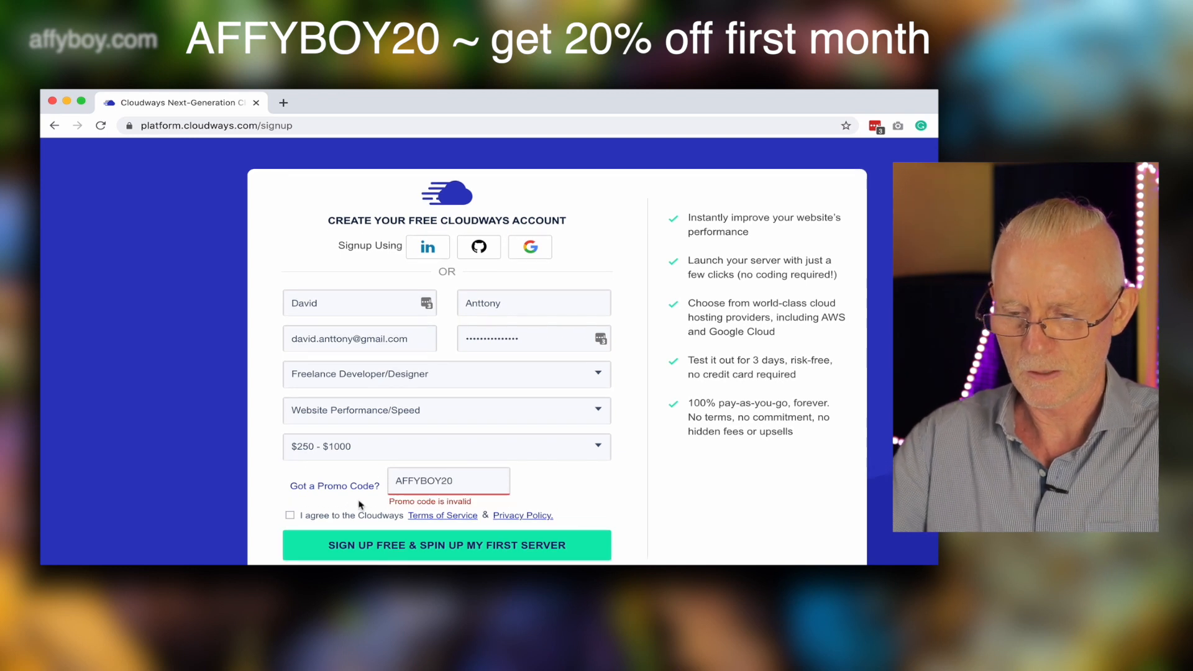
pyautogui.click(290, 510)
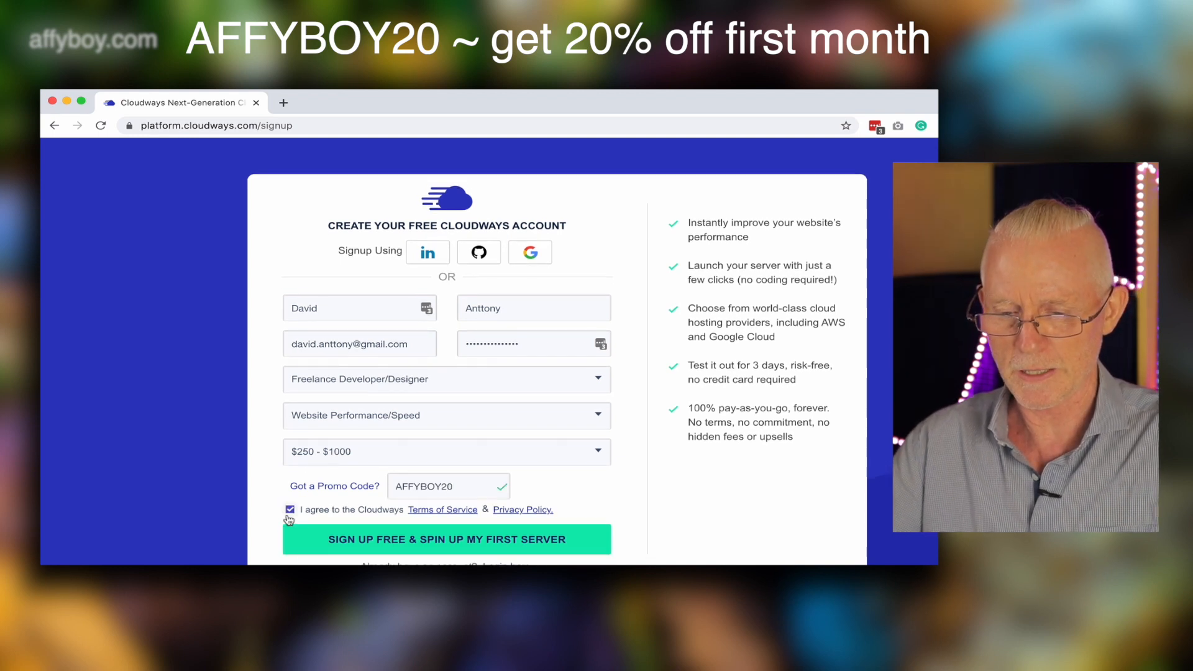
pyautogui.click(403, 541)
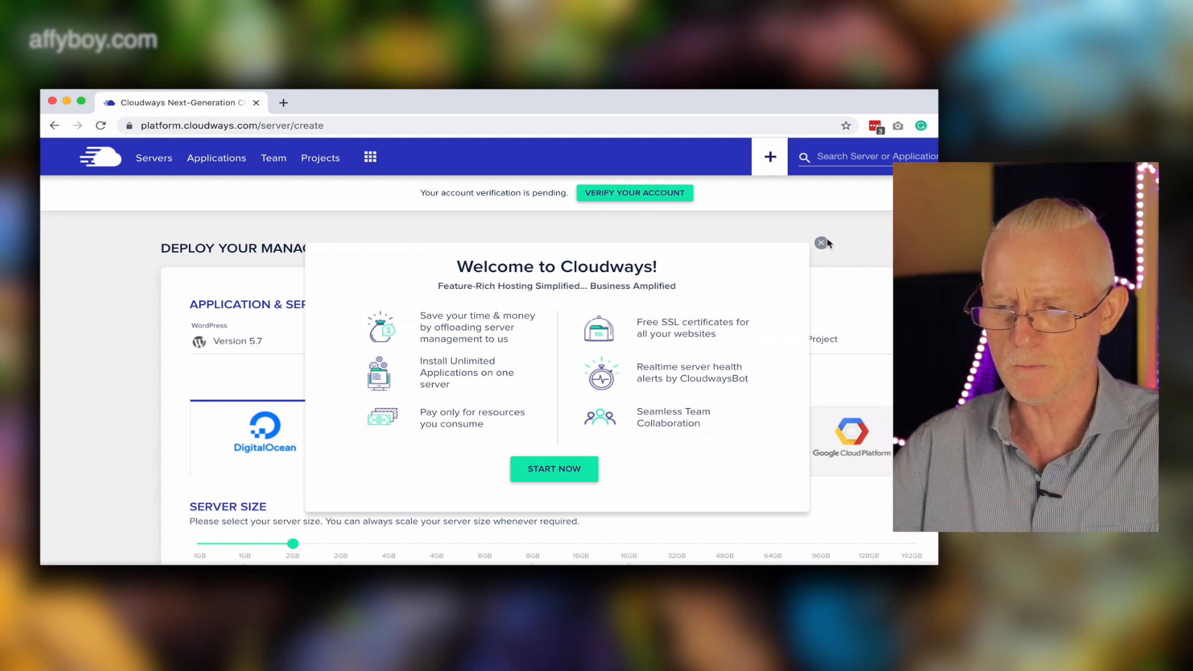
# Close the welcome dialog and name the managed application WOW.
pyautogui.click(821, 243)
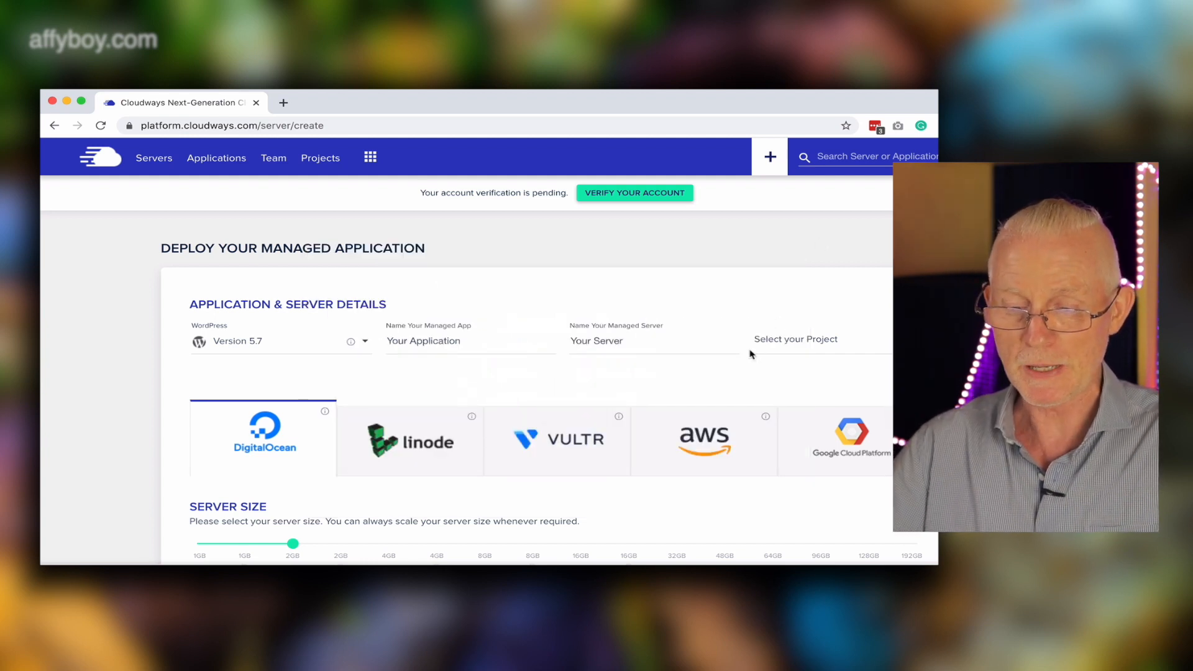
pyautogui.scroll(-2, 752, 354)
pyautogui.scroll(-1, 750, 355)
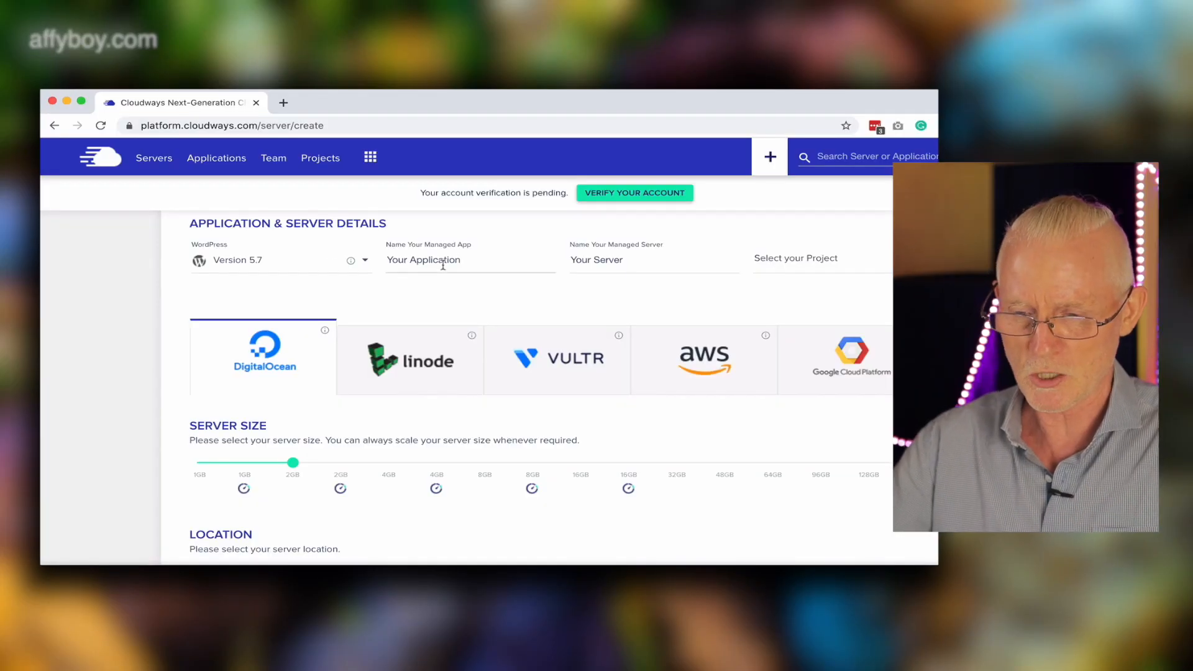
pyautogui.write('WOW')
pyautogui.press('super+a')
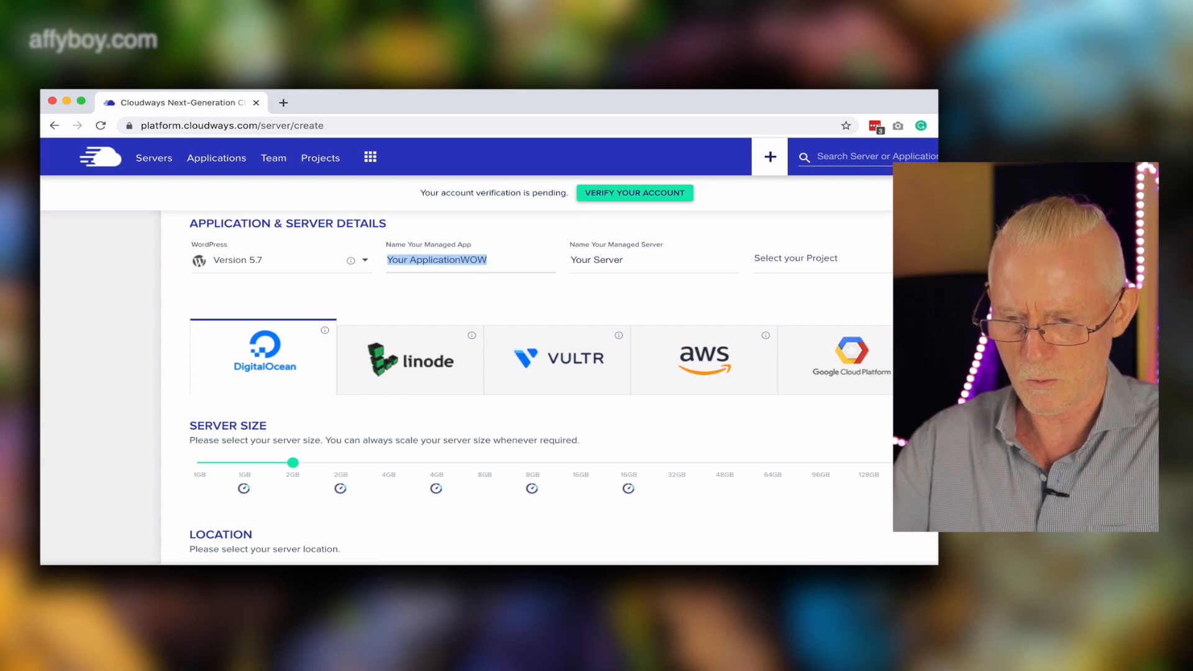
pyautogui.write('WOW')
# Name the managed server WOW.
pyautogui.click(626, 264)
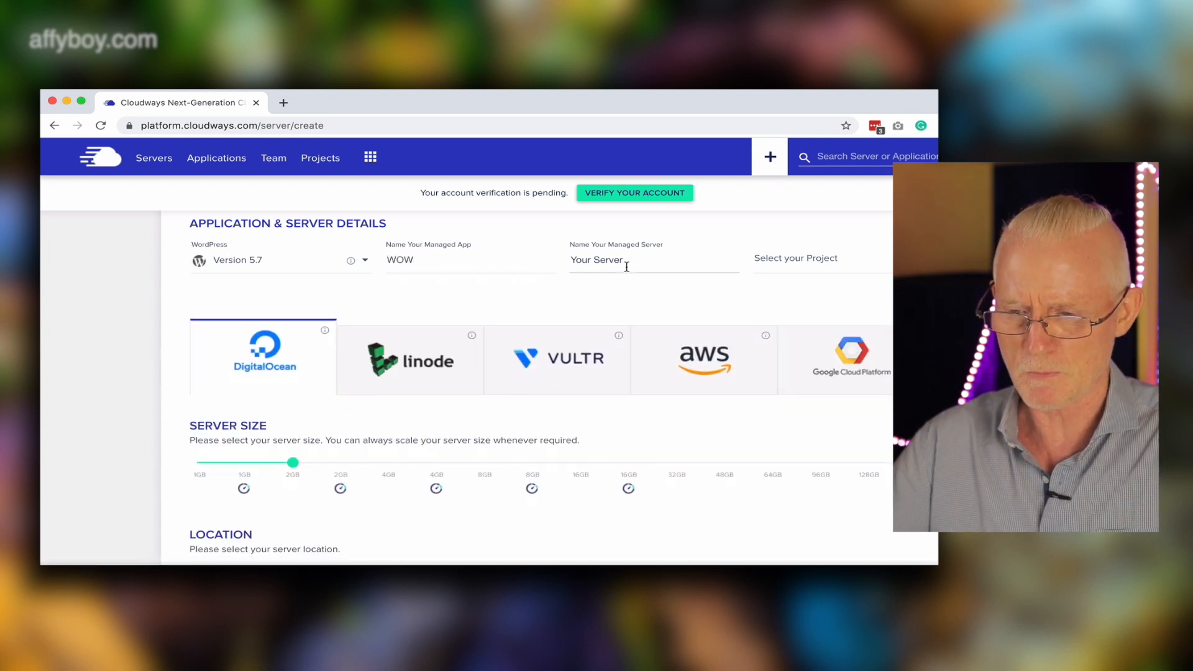
pyautogui.press('BackSpace')
pyautogui.press('BackSpace')
pyautogui.press('BackSpace')
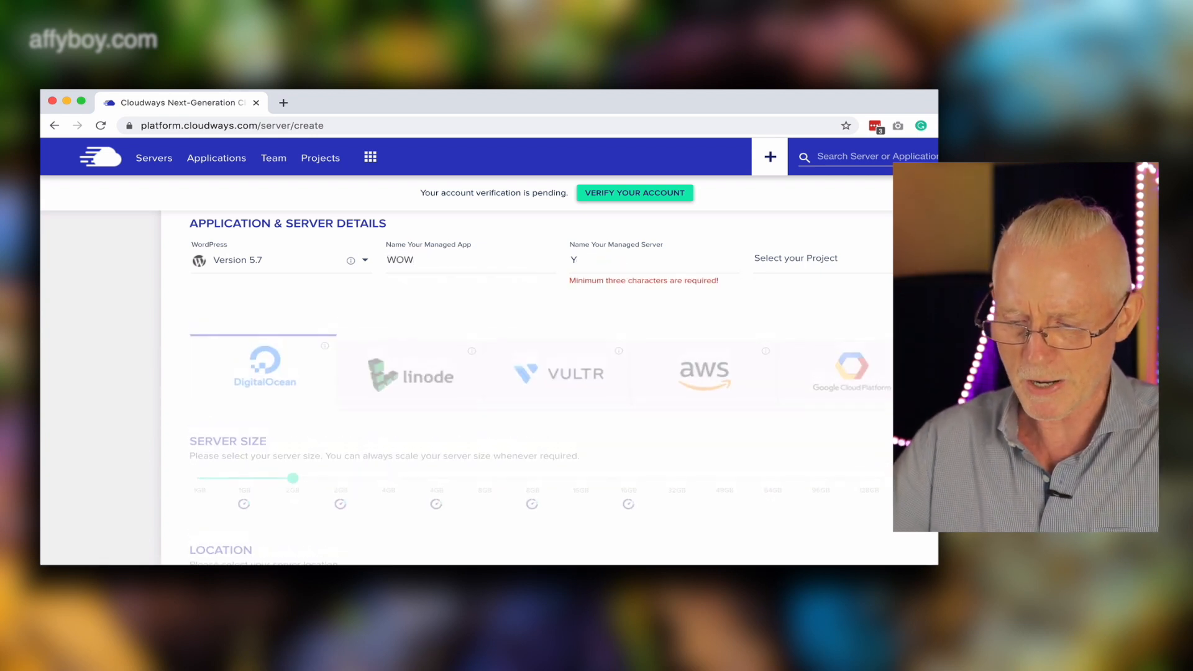
pyautogui.write('WOW')
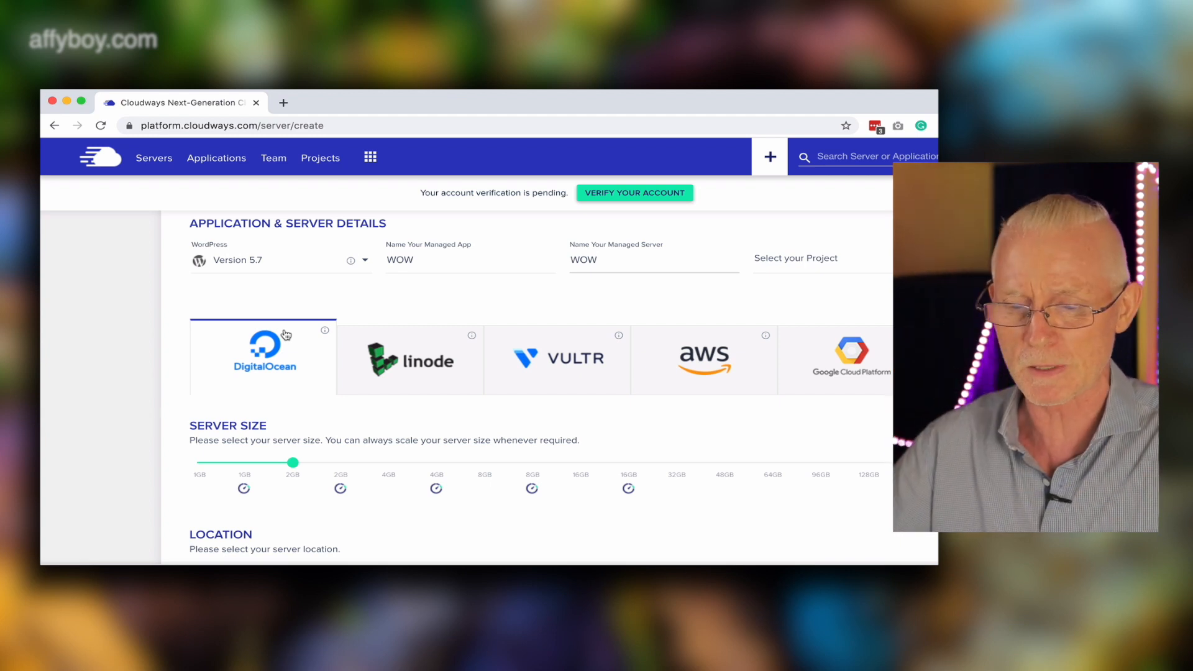
# Select the 2GB premium server size for DigitalOcean.
pyautogui.scroll(-2, 286, 336)
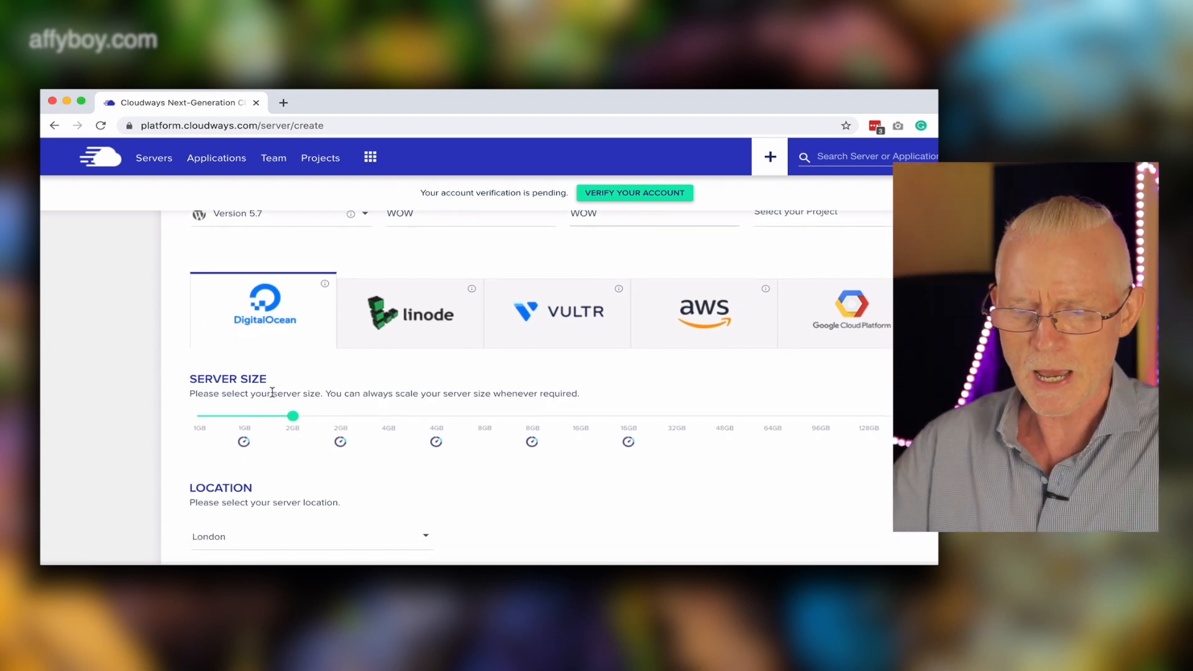
pyautogui.moveTo(291, 428)
pyautogui.moveTo(340, 442)
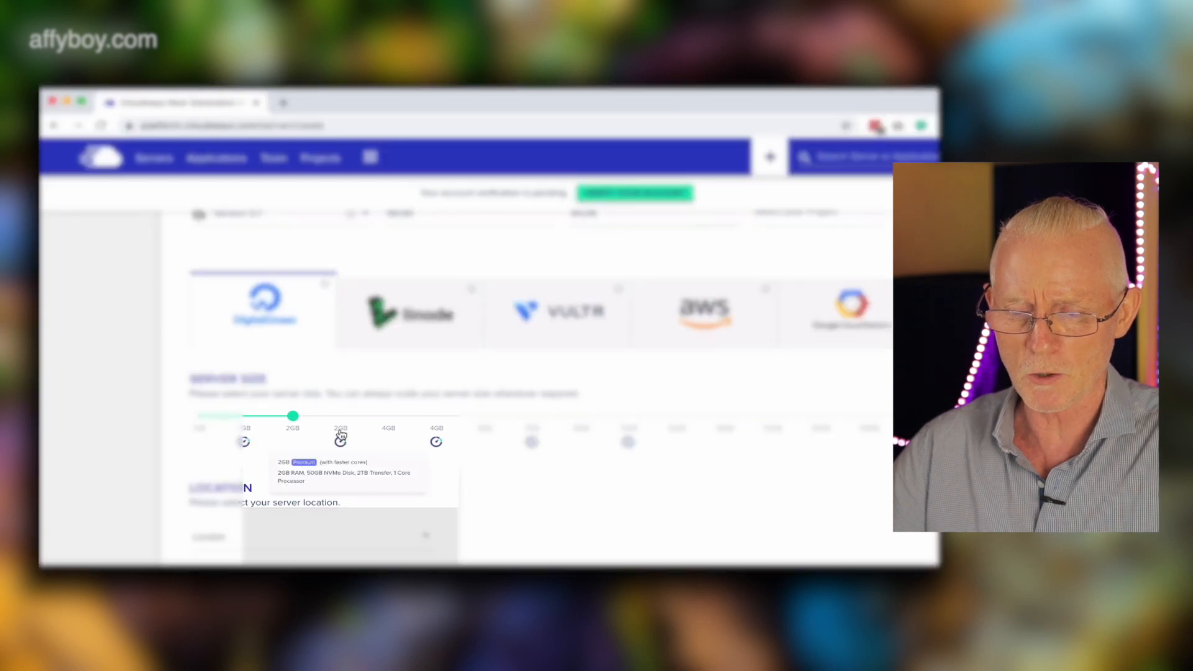
pyautogui.click(271, 367)
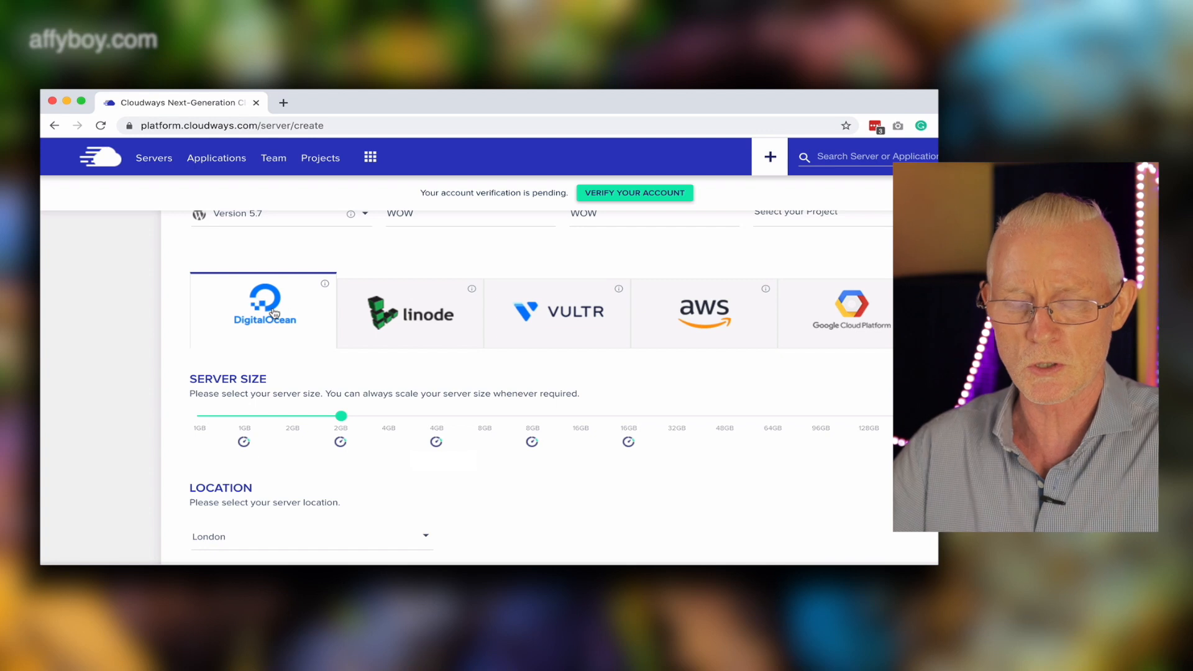
# Change the server location to Amsterdam.
pyautogui.scroll(-2, 488, 511)
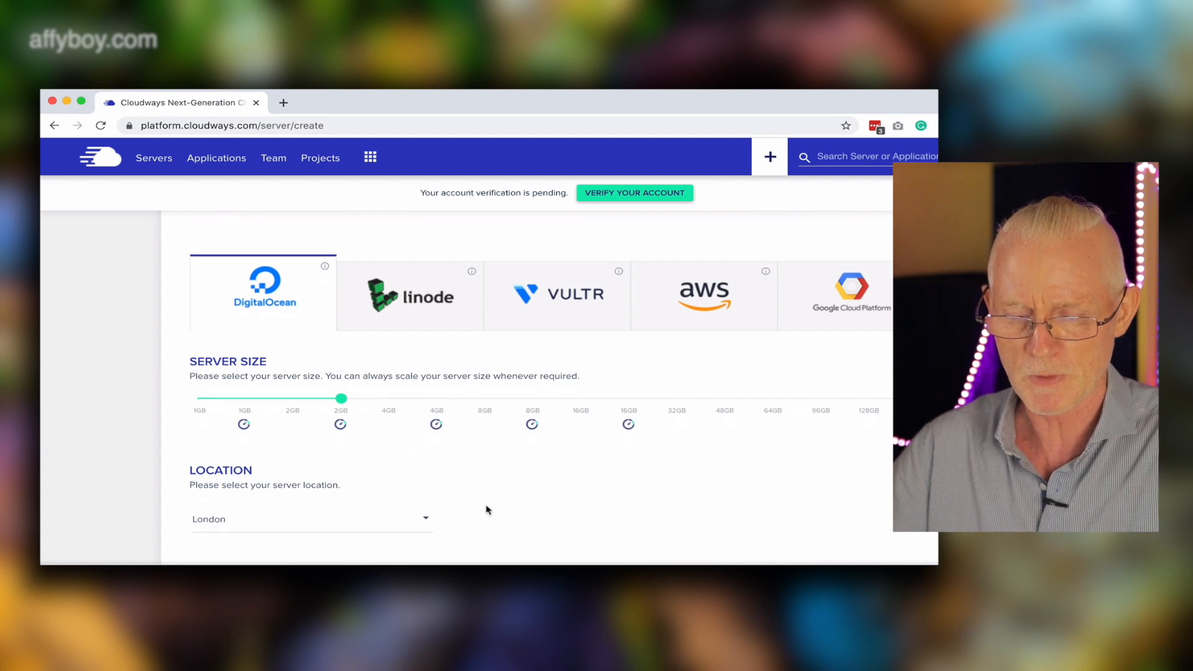
pyautogui.click(413, 505)
pyautogui.scroll(-2, 408, 516)
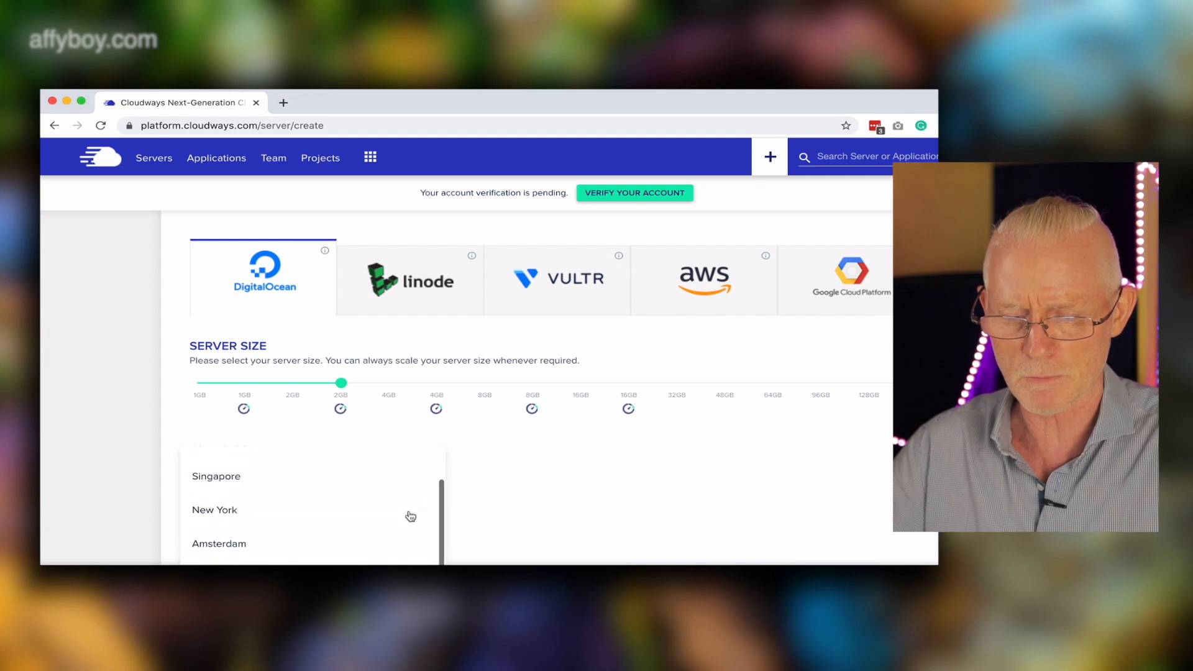
pyautogui.click(240, 538)
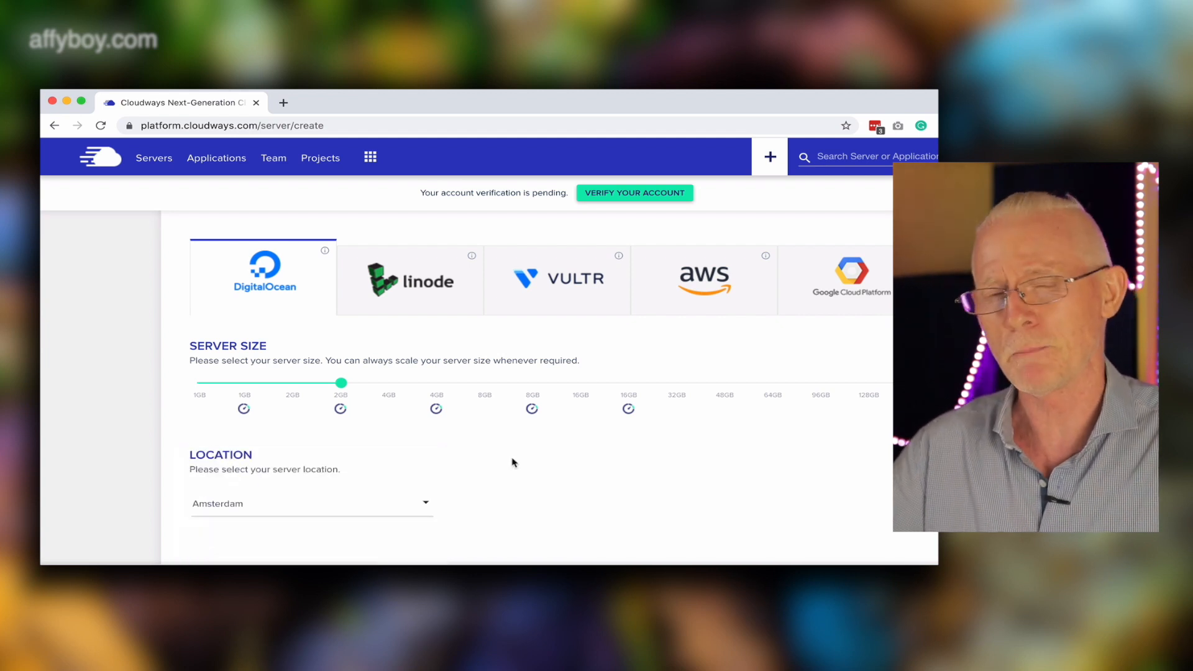
# Set the server location to London.
pyautogui.scroll(-1, 513, 463)
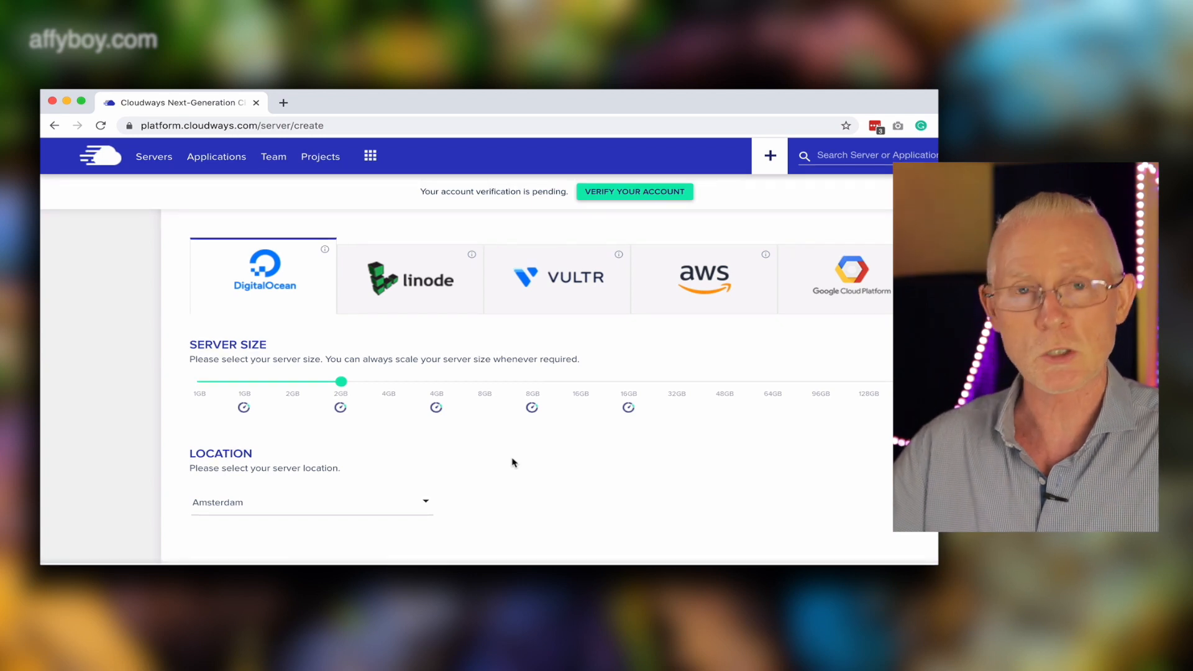
pyautogui.click(307, 504)
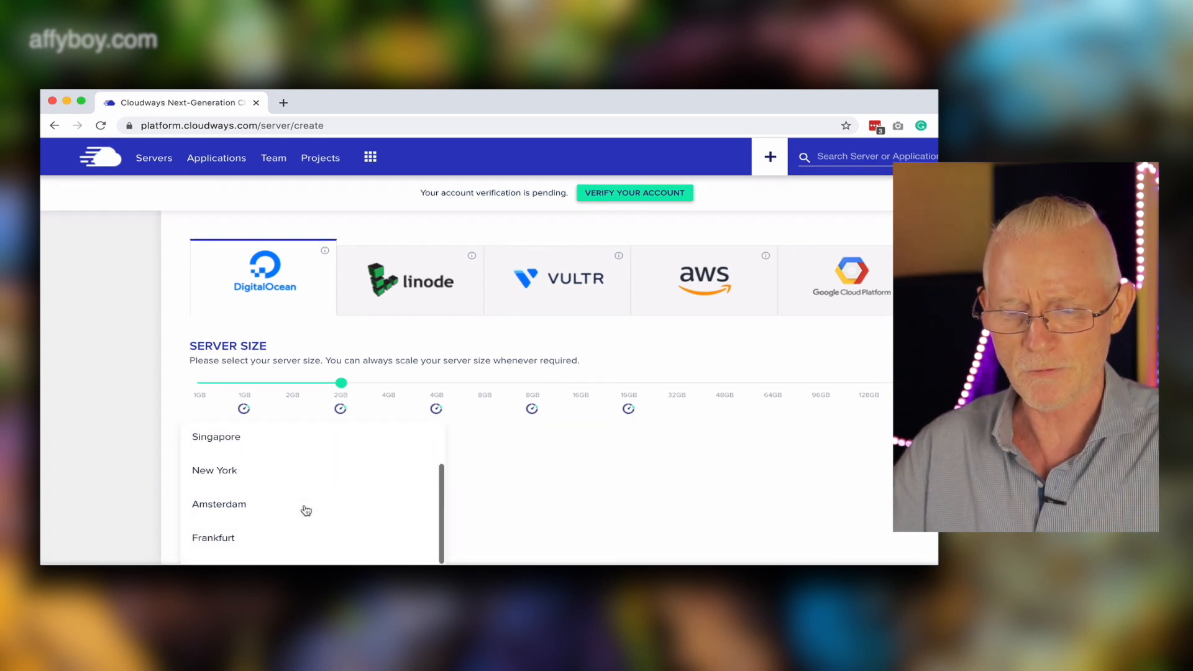
pyautogui.scroll(-2, 307, 510)
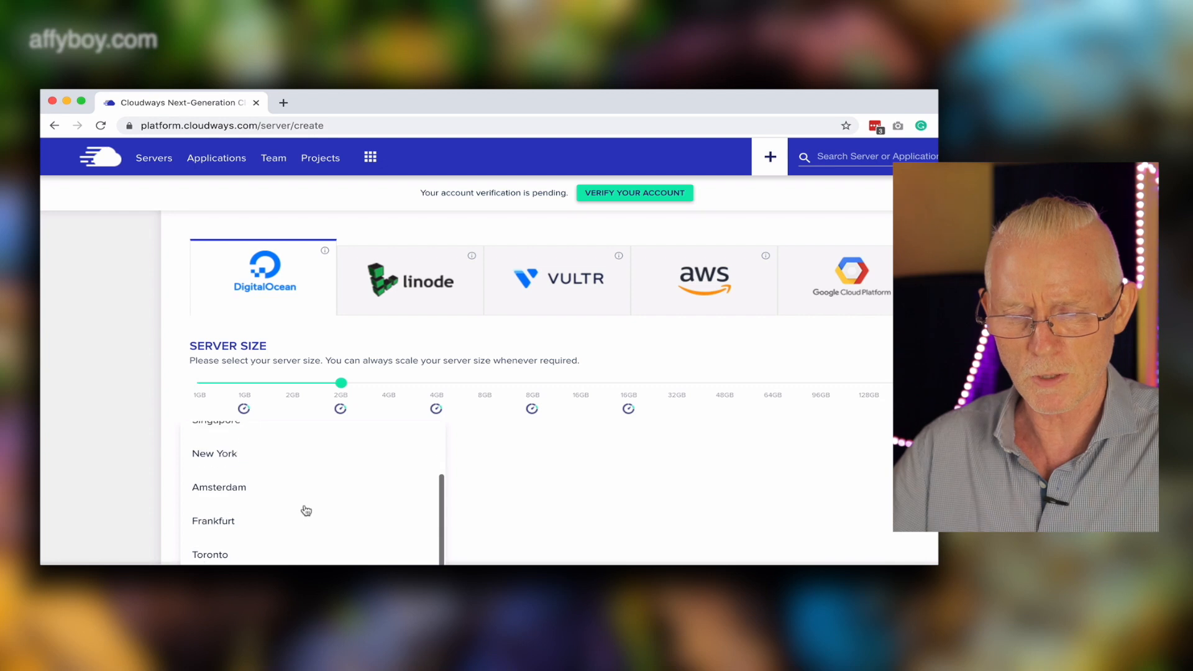
pyautogui.scroll(4, 307, 510)
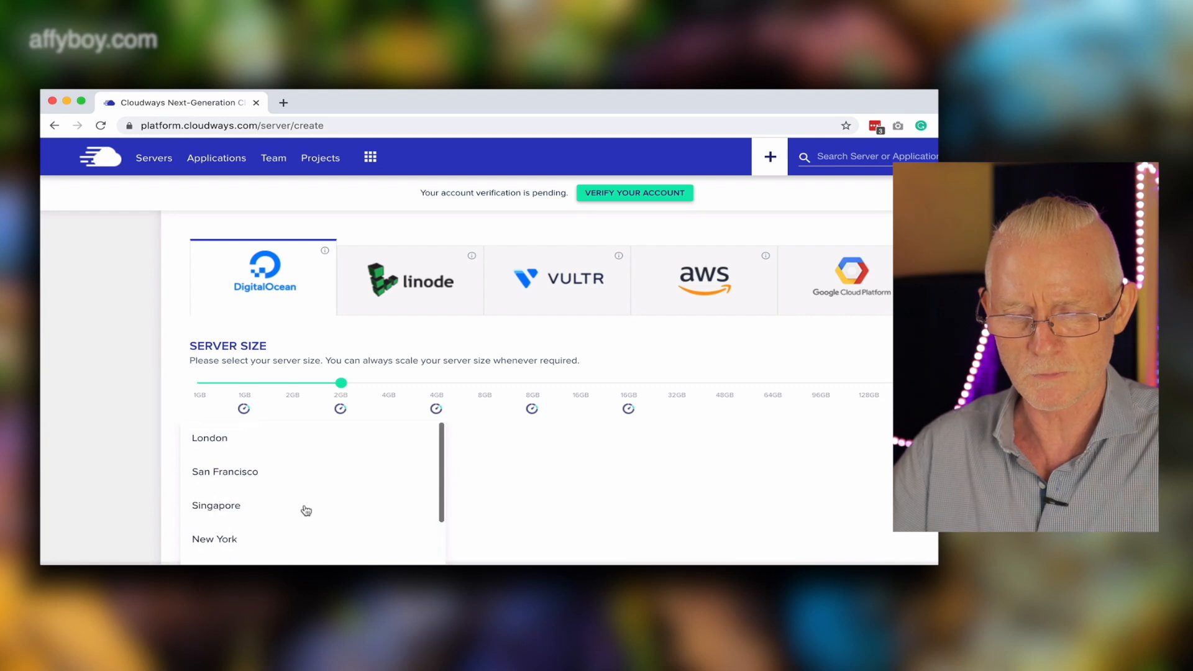
pyautogui.click(235, 440)
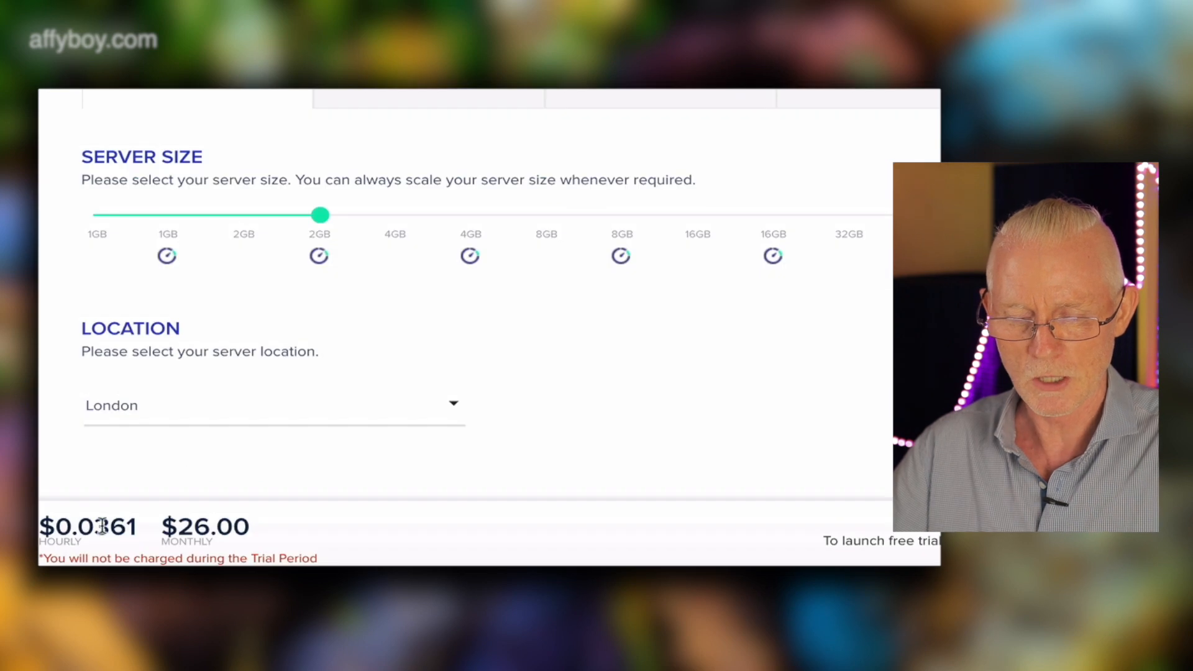
# Review the hourly and monthly prices and select the 1GB server size.
pyautogui.moveTo(140, 527); pyautogui.dragTo(47, 527)
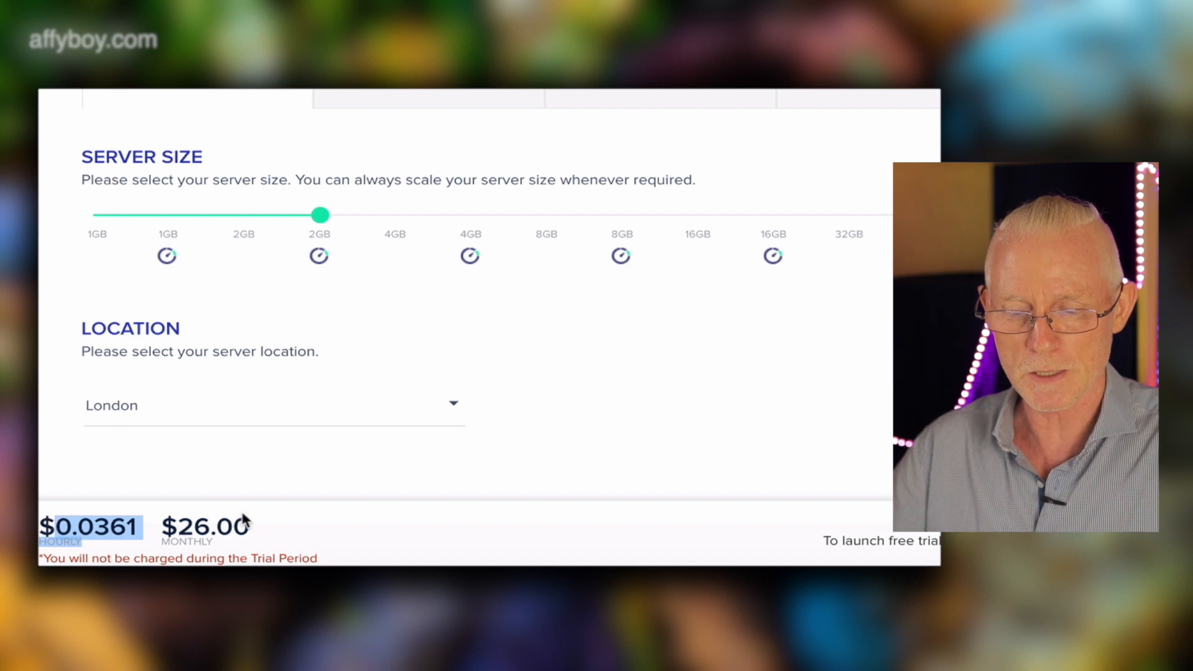
pyautogui.moveTo(250, 527); pyautogui.dragTo(180, 527)
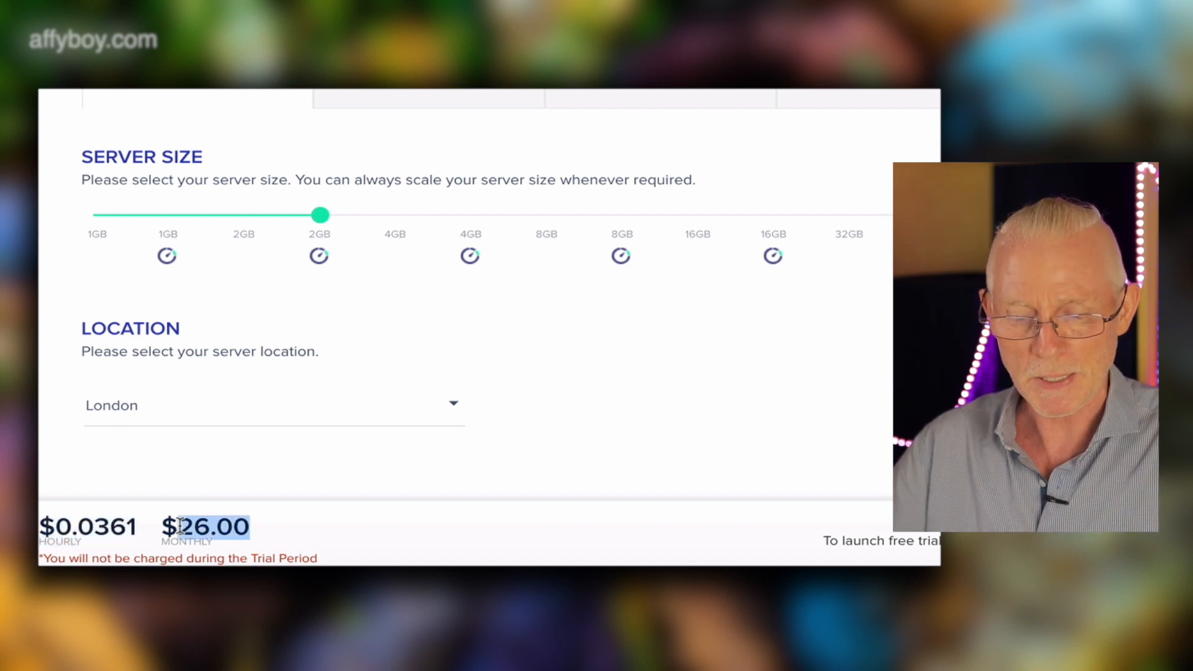
pyautogui.moveTo(144, 529); pyautogui.dragTo(46, 527)
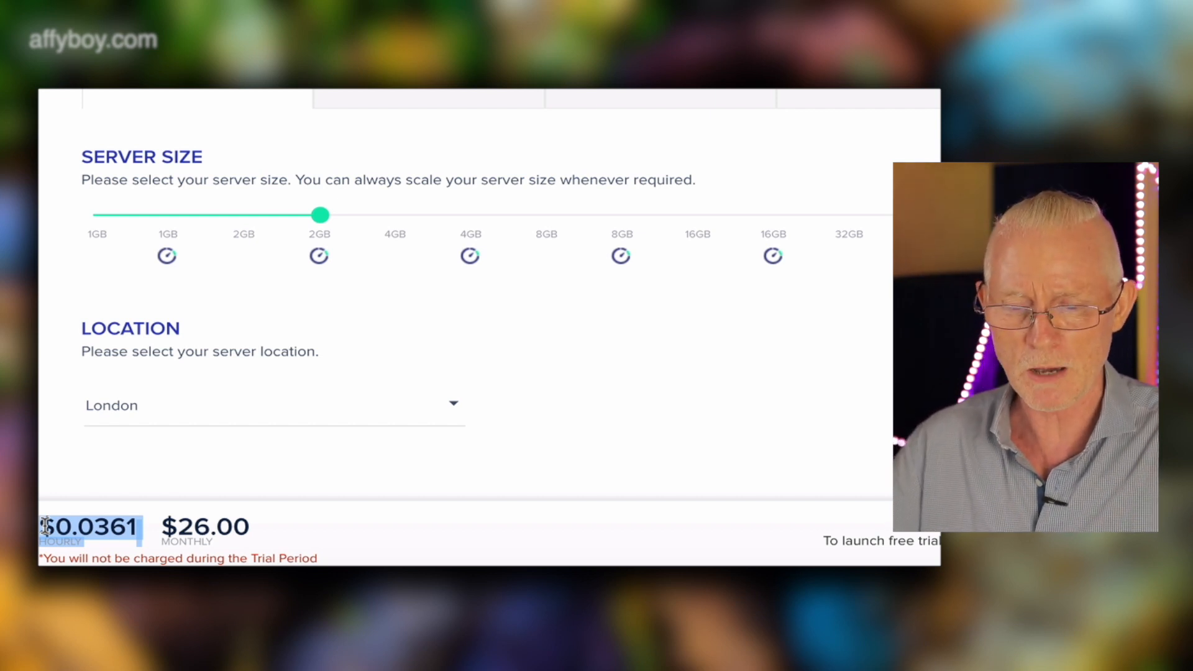
pyautogui.click(97, 235)
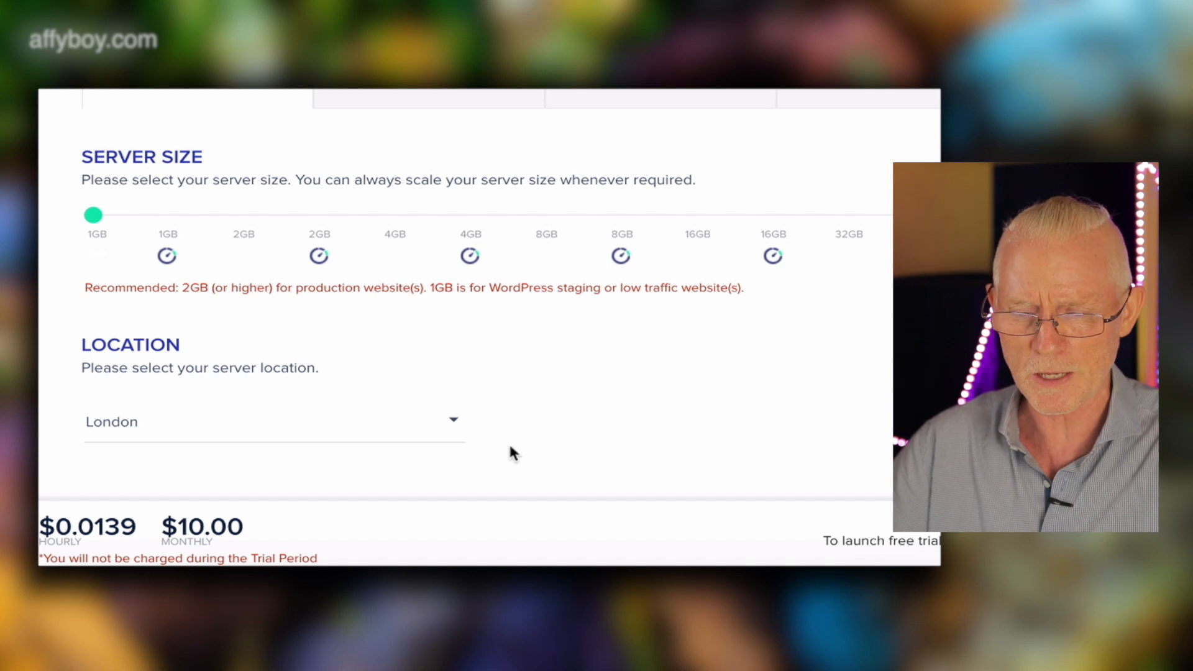
pyautogui.scroll(-1, 510, 447)
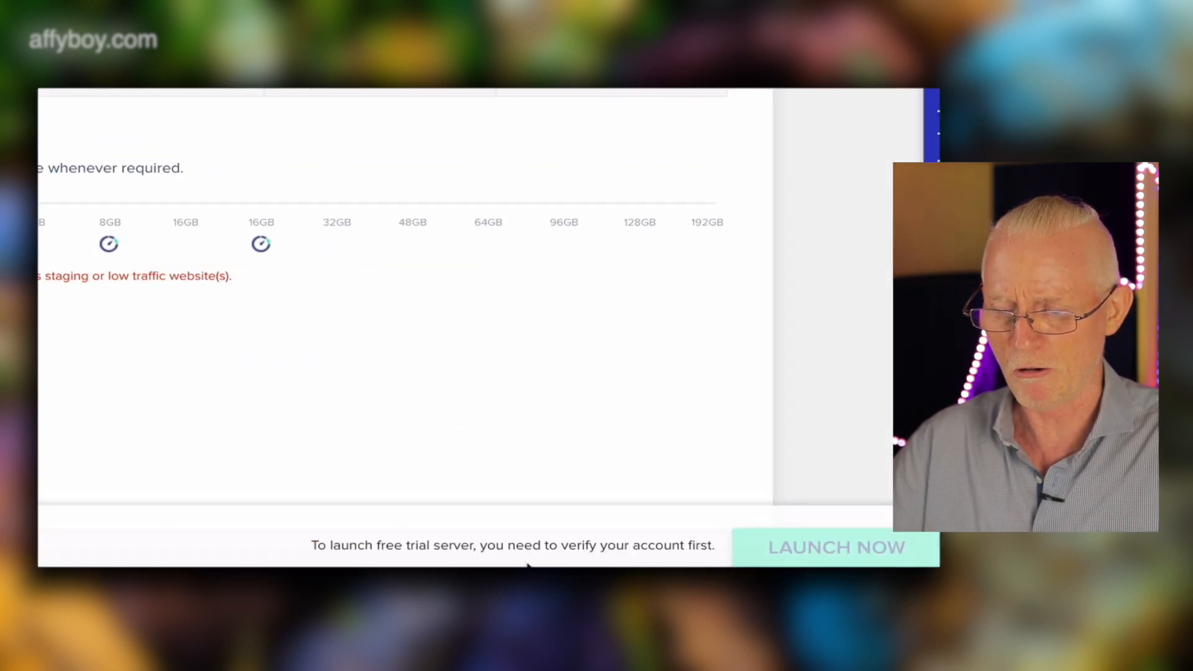
# Install and activate the Cloudways WordPress Migrator plugin on the WordPress site.
pyautogui.moveTo(309, 545); pyautogui.dragTo(711, 544)
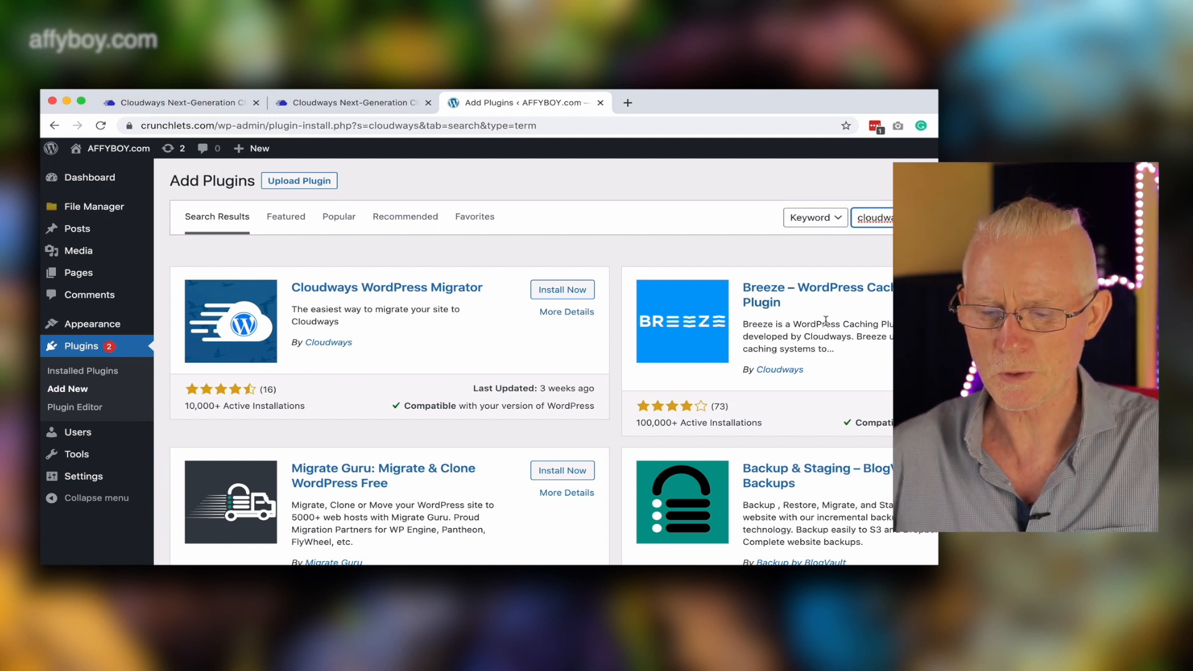
pyautogui.click(556, 293)
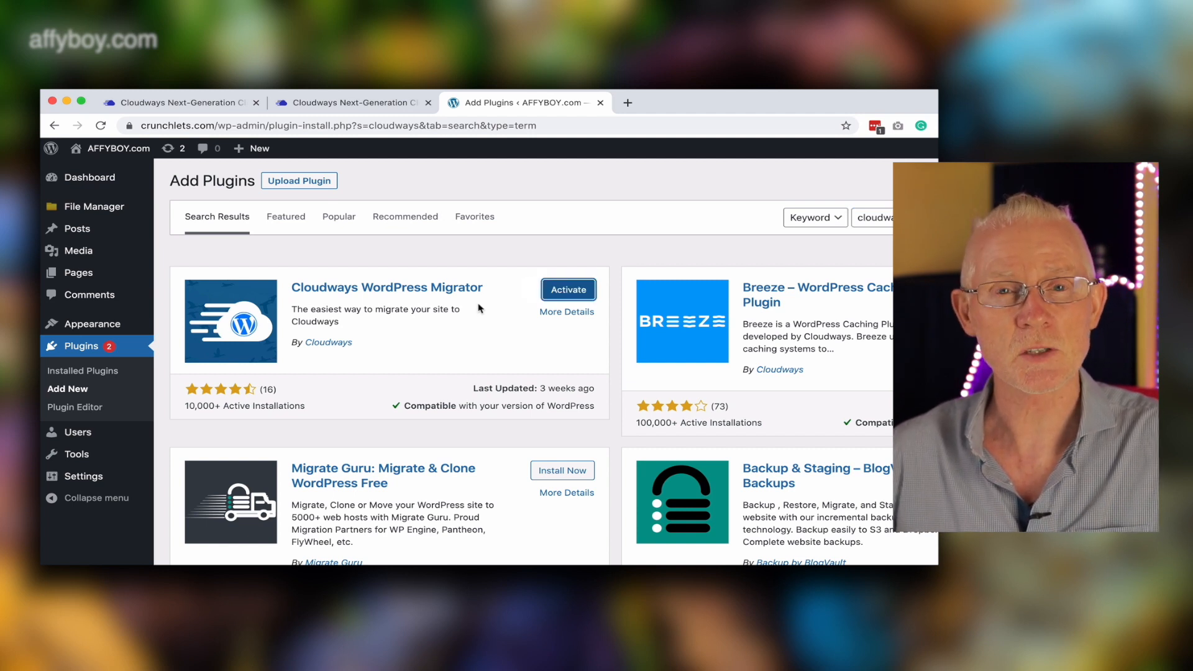
pyautogui.click(578, 289)
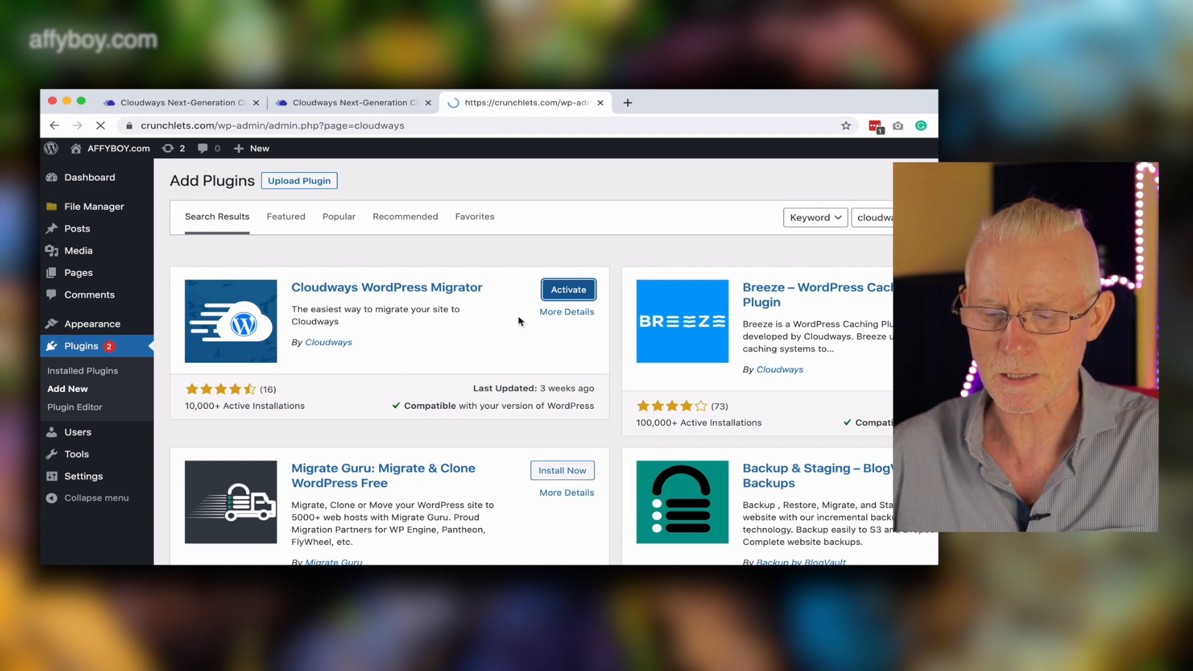
# Agree to BlogVault's terms and start the migration to Cloudways with the account e-mail.
pyautogui.click(533, 428)
pyautogui.click(516, 460)
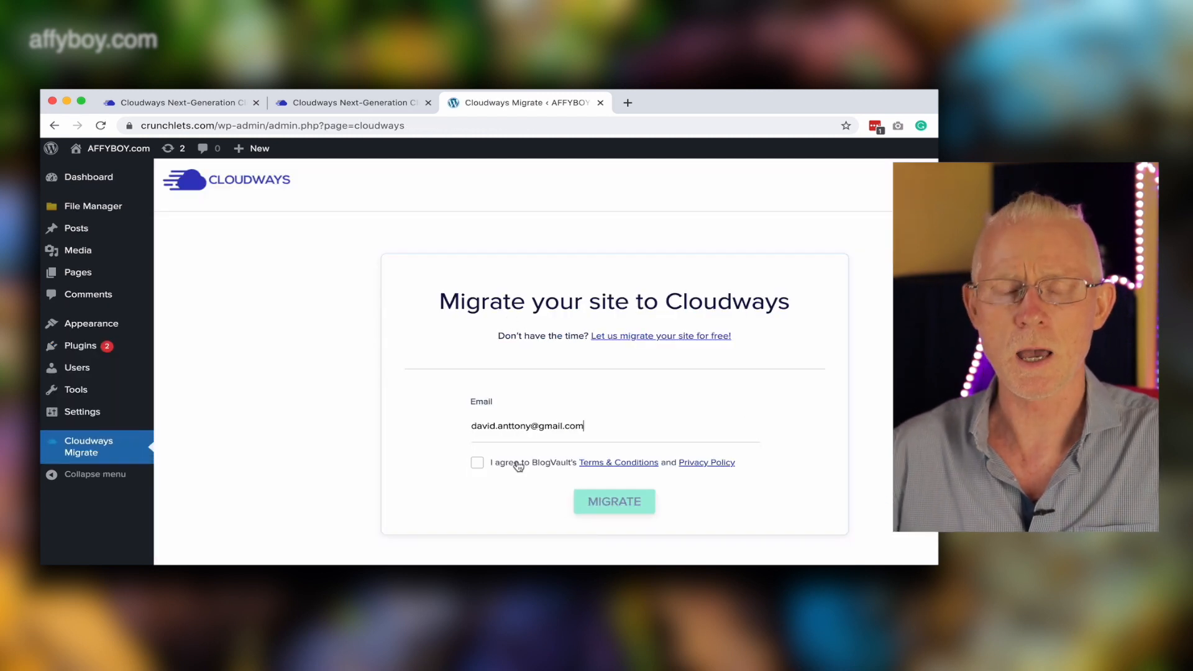
pyautogui.click(477, 463)
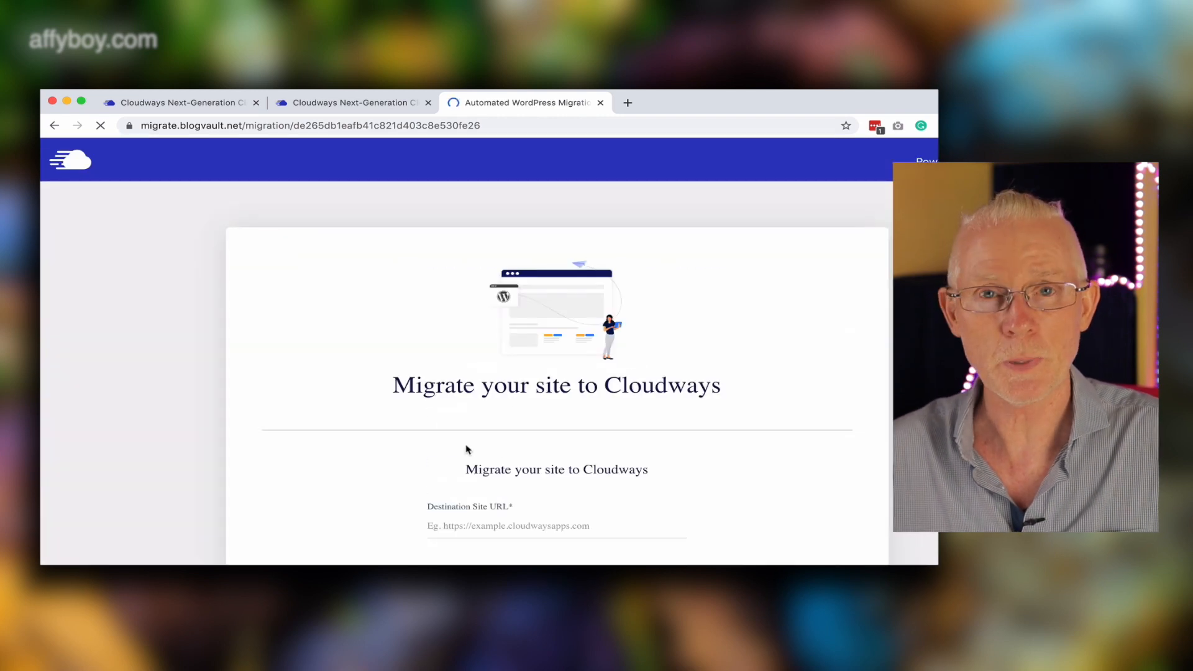
pyautogui.scroll(-3, 633, 461)
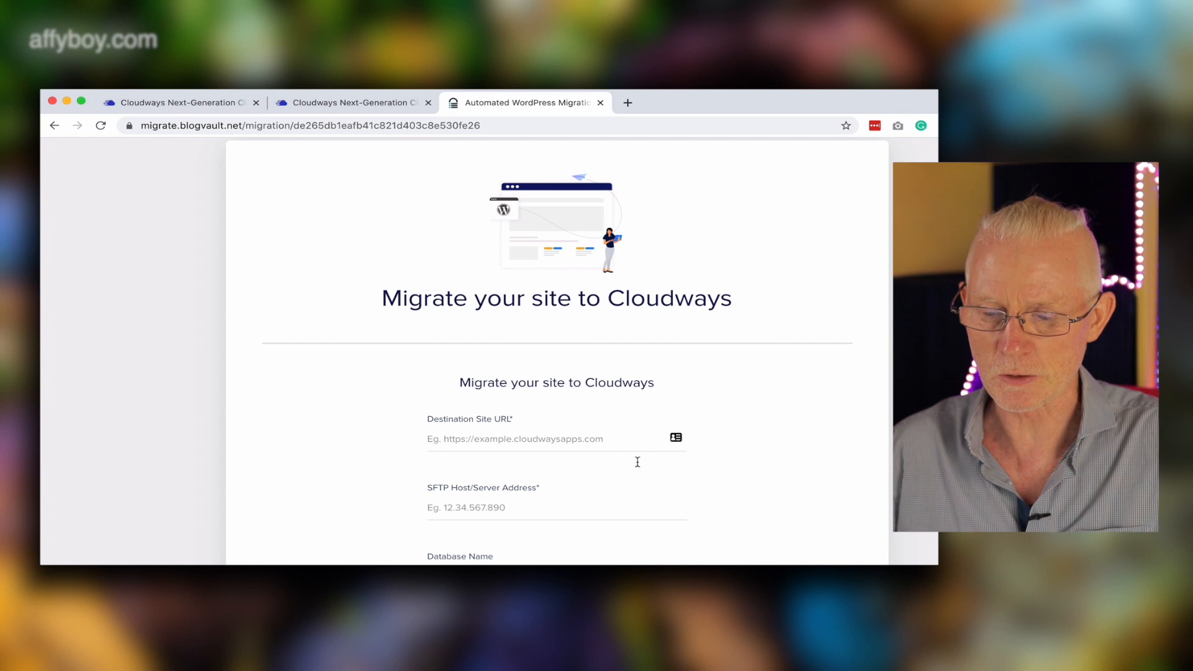
# Open the WOW application's access details in Cloudways and dismiss the tip pop-up.
pyautogui.click(376, 108)
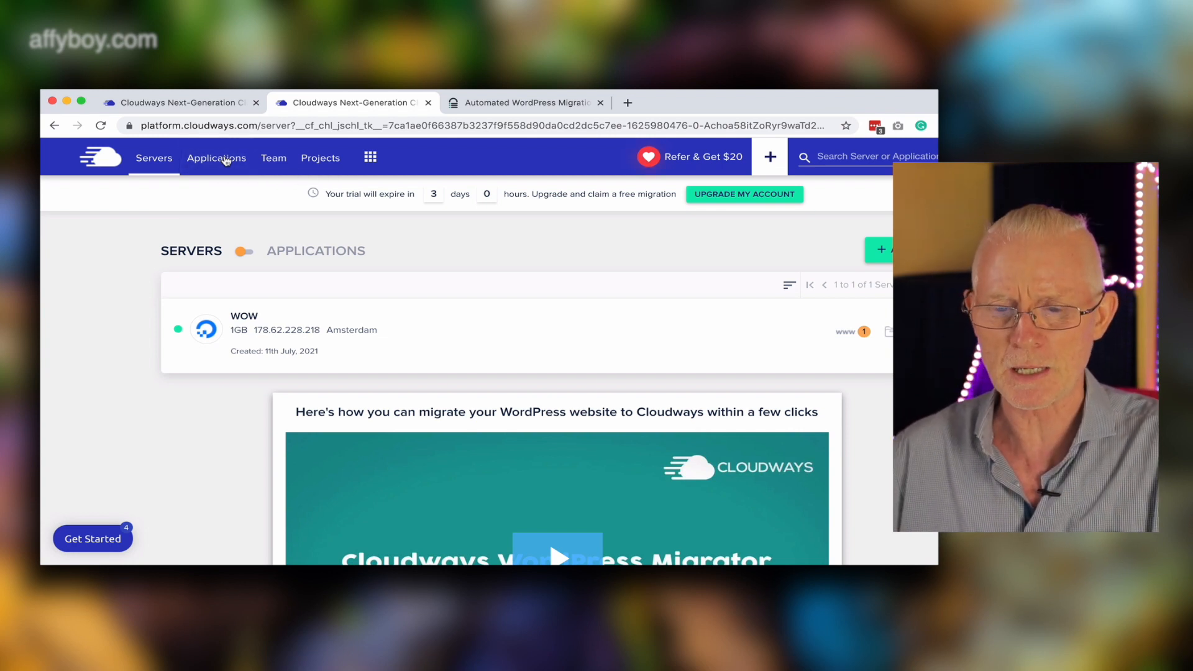
pyautogui.click(227, 161)
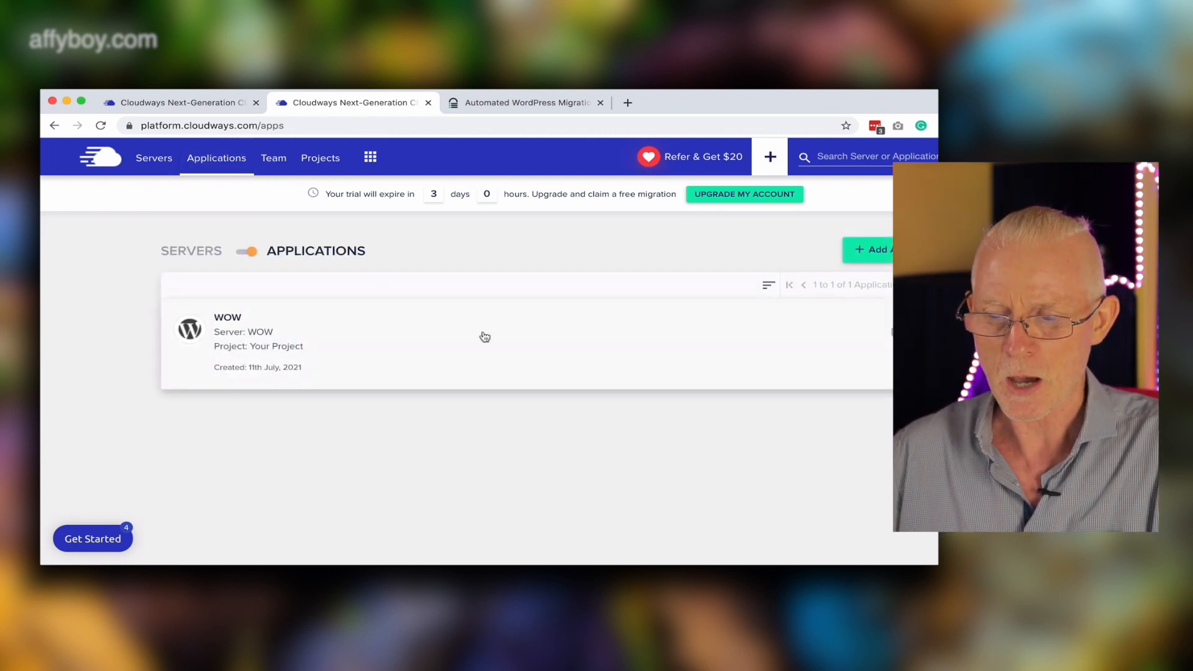
pyautogui.click(287, 348)
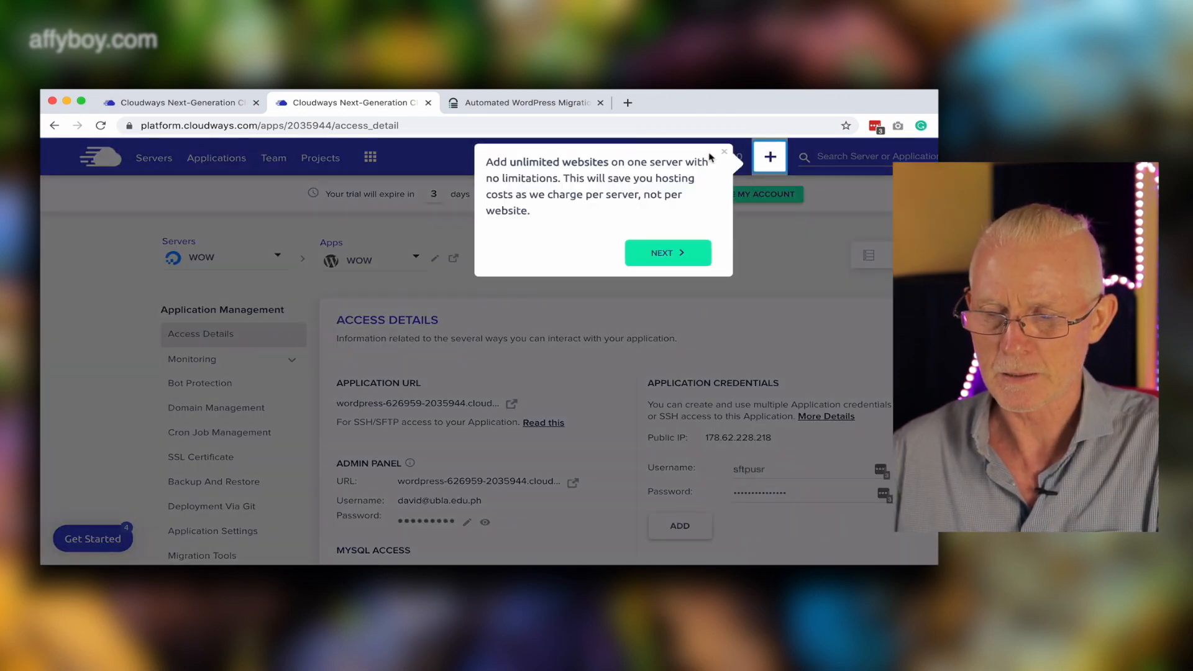
pyautogui.click(722, 152)
# Set the new application credential username to sftwowuser.
pyautogui.click(769, 469)
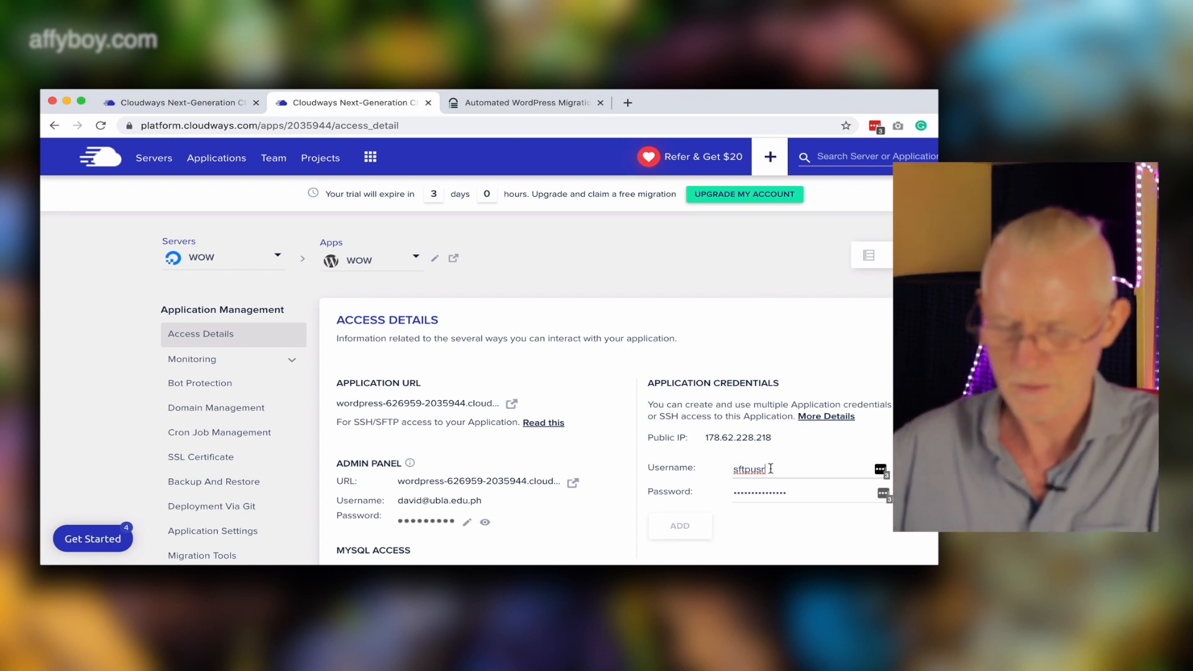
pyautogui.press('BackSpace')
pyautogui.press('BackSpace')
pyautogui.press('BackSpace')
pyautogui.press('BackSpace')
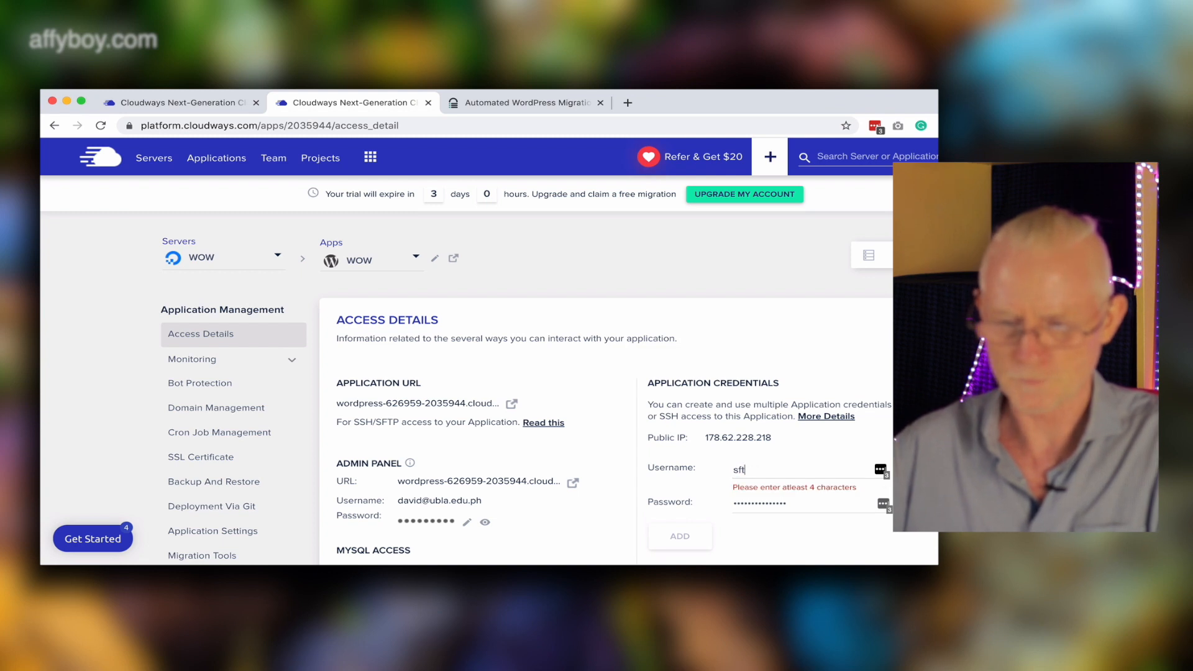
pyautogui.write('wowuser')
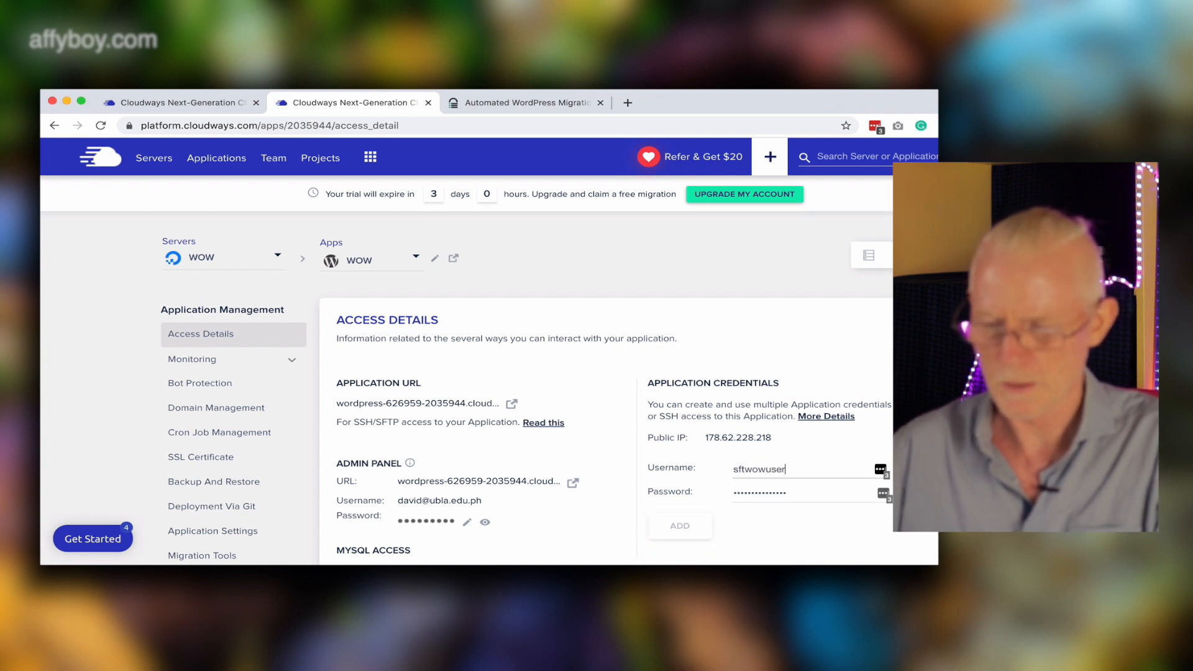
# Paste a password for the new application credential and add the credentials.
pyautogui.doubleClick(801, 493)
pyautogui.press('super+v')
pyautogui.click(729, 526)
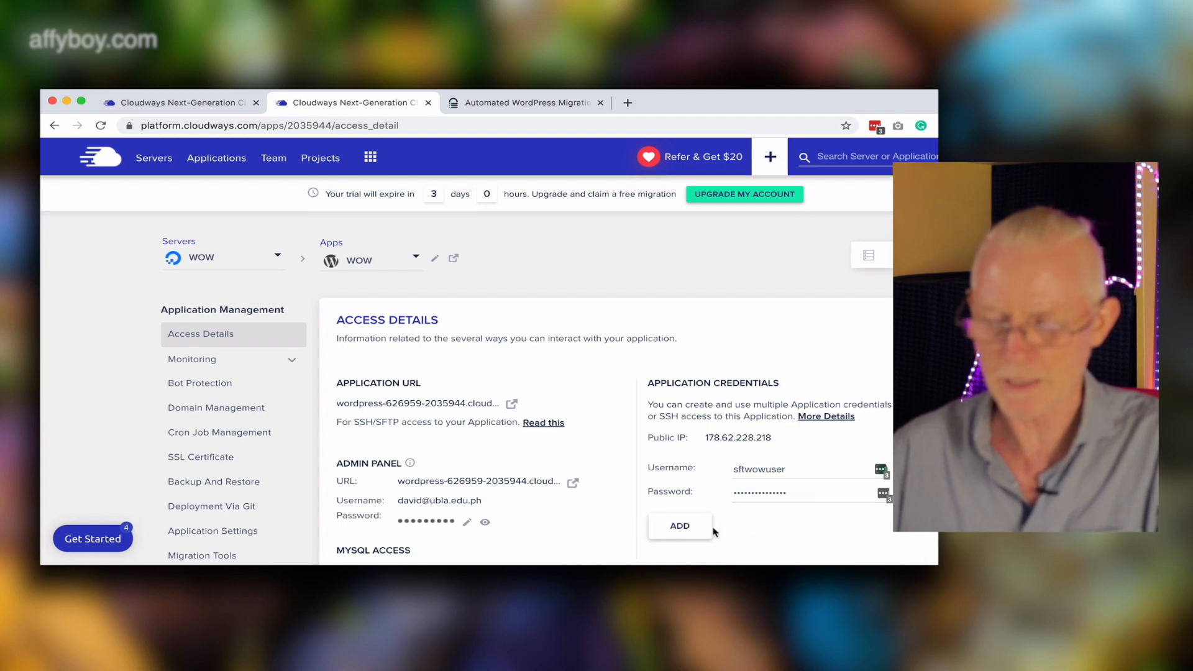
pyautogui.click(681, 528)
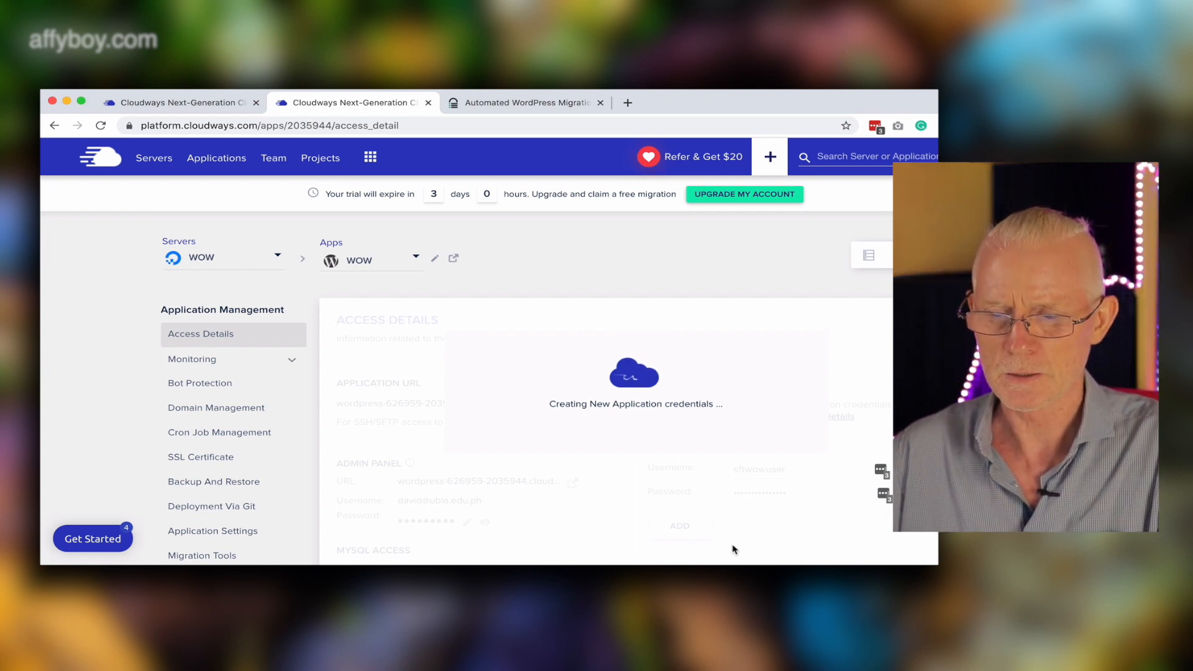
# Examine the migration form's destination URL, SFTP host, database and SFTP login fields.
pyautogui.click(559, 105)
pyautogui.scroll(-2, 526, 285)
pyautogui.click(520, 387)
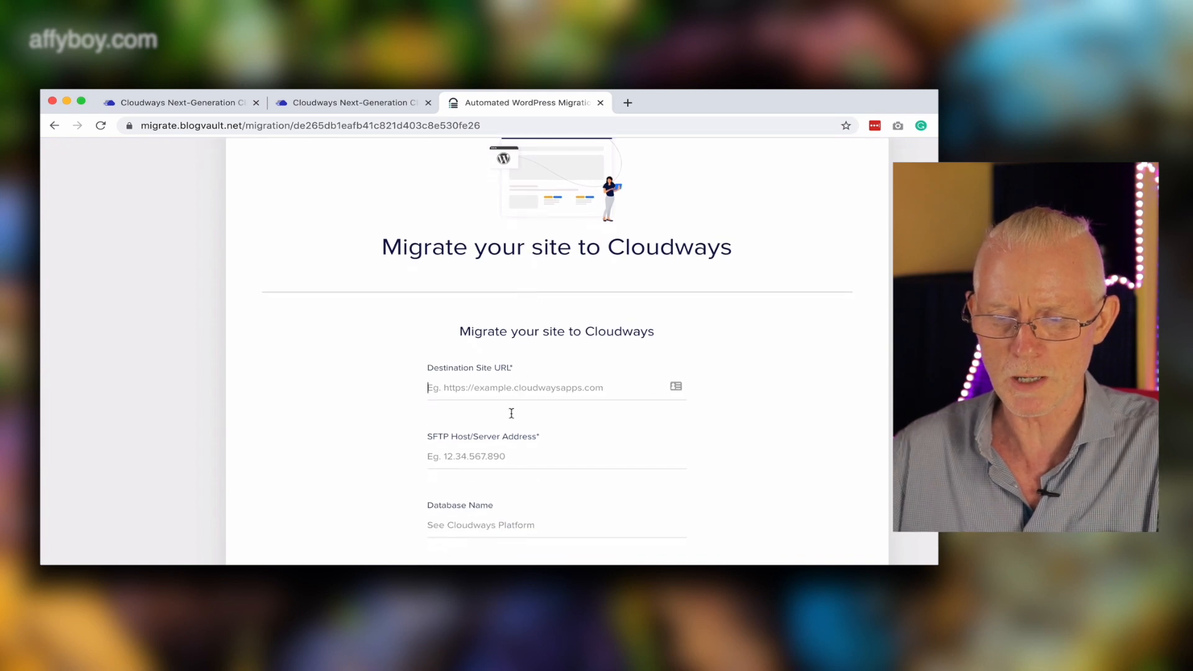
pyautogui.click(580, 457)
pyautogui.scroll(-1, 575, 463)
pyautogui.scroll(-2, 544, 488)
pyautogui.click(524, 508)
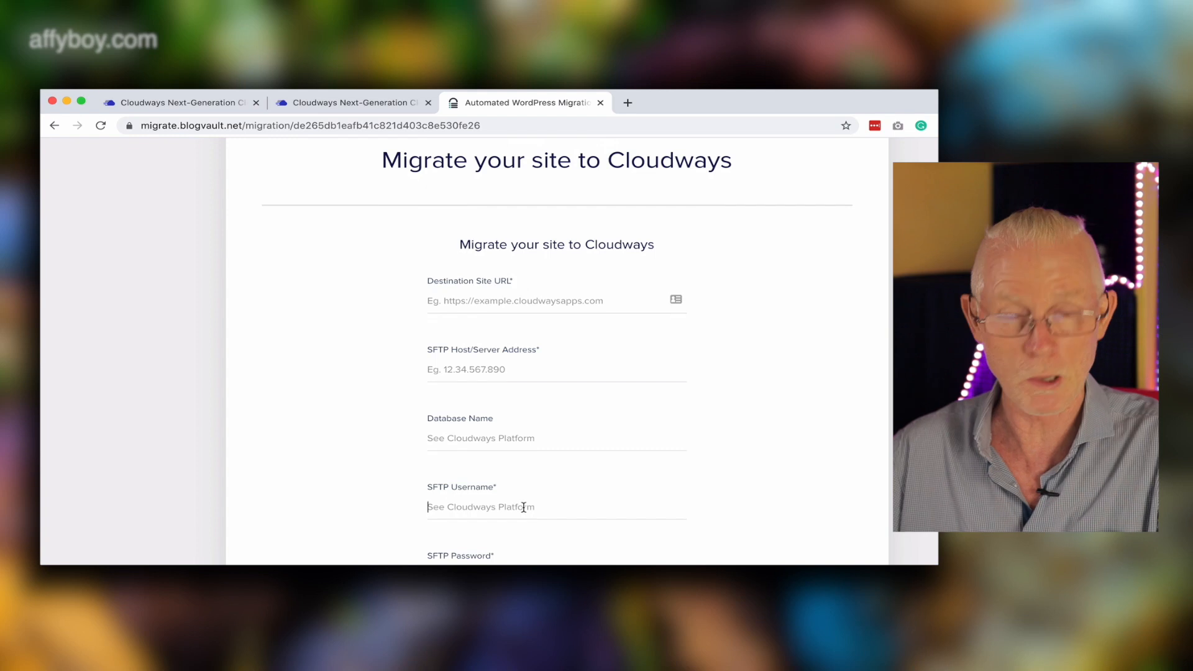
pyautogui.scroll(-1, 524, 507)
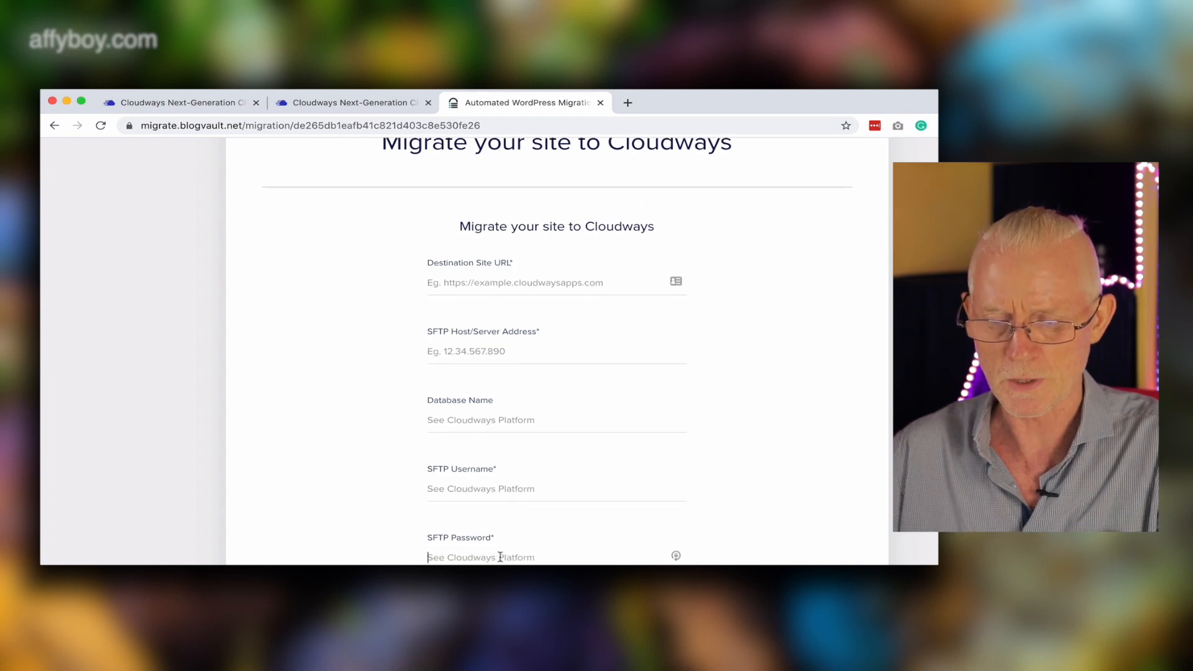
pyautogui.scroll(1, 524, 549)
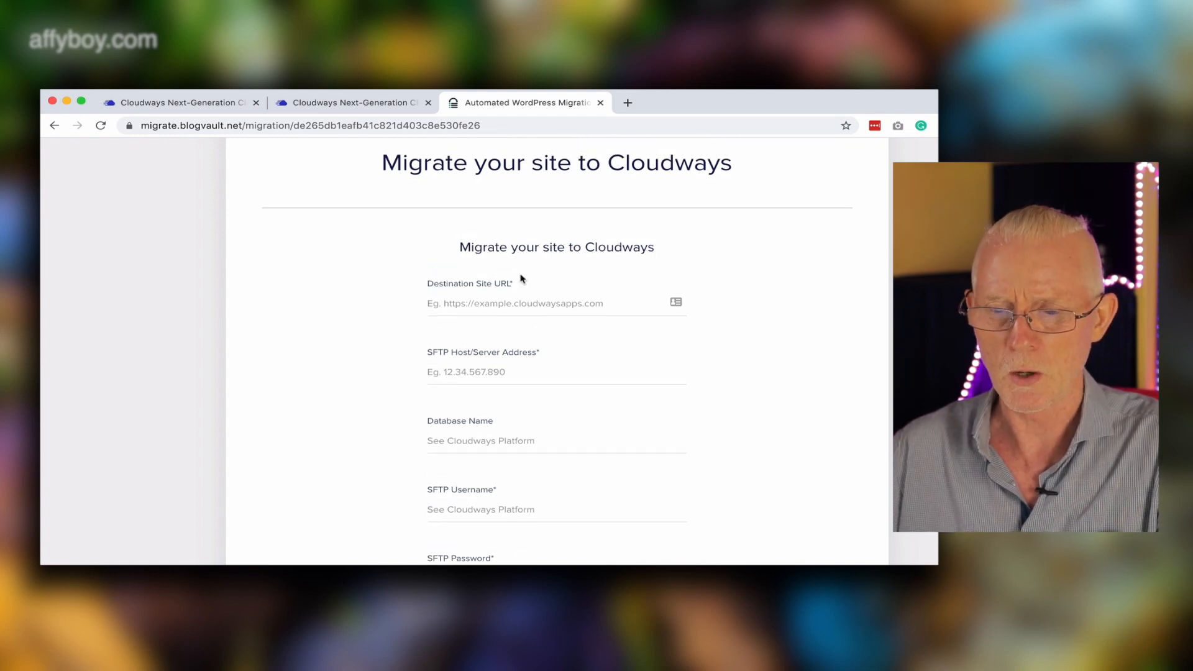
# Copy the application URL from the opened WordPress site and paste it as the Destination Site URL.
pyautogui.click(372, 106)
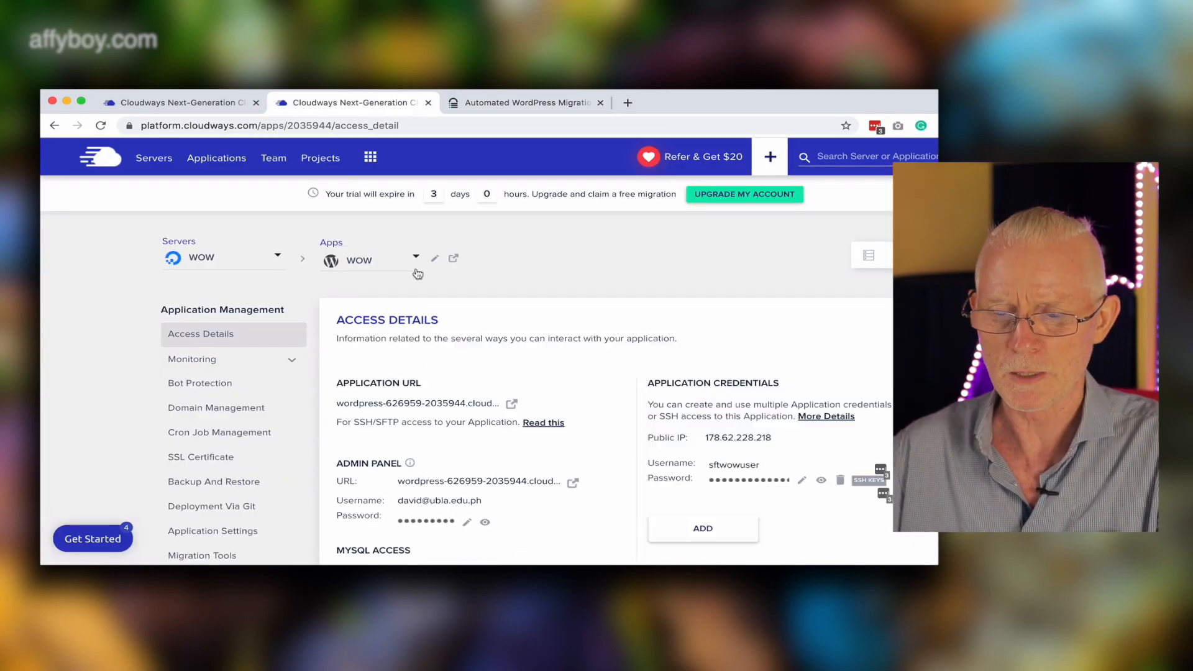
pyautogui.click(512, 405)
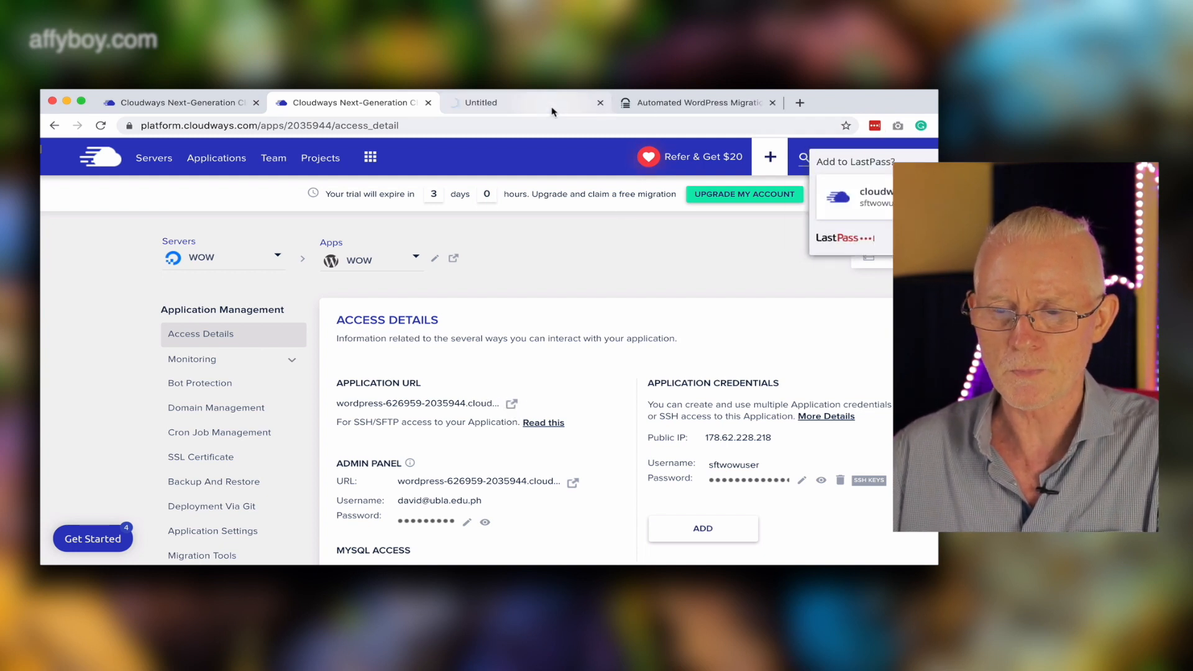
pyautogui.click(519, 104)
pyautogui.click(463, 125)
pyautogui.press('super+c')
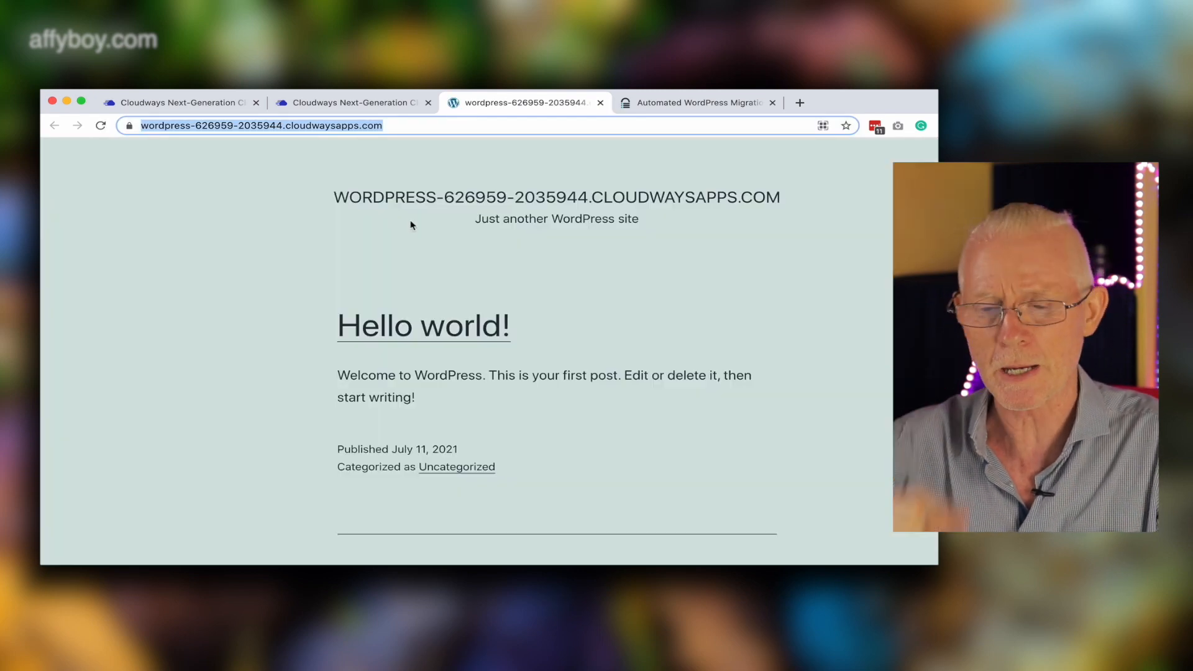
pyautogui.click(709, 109)
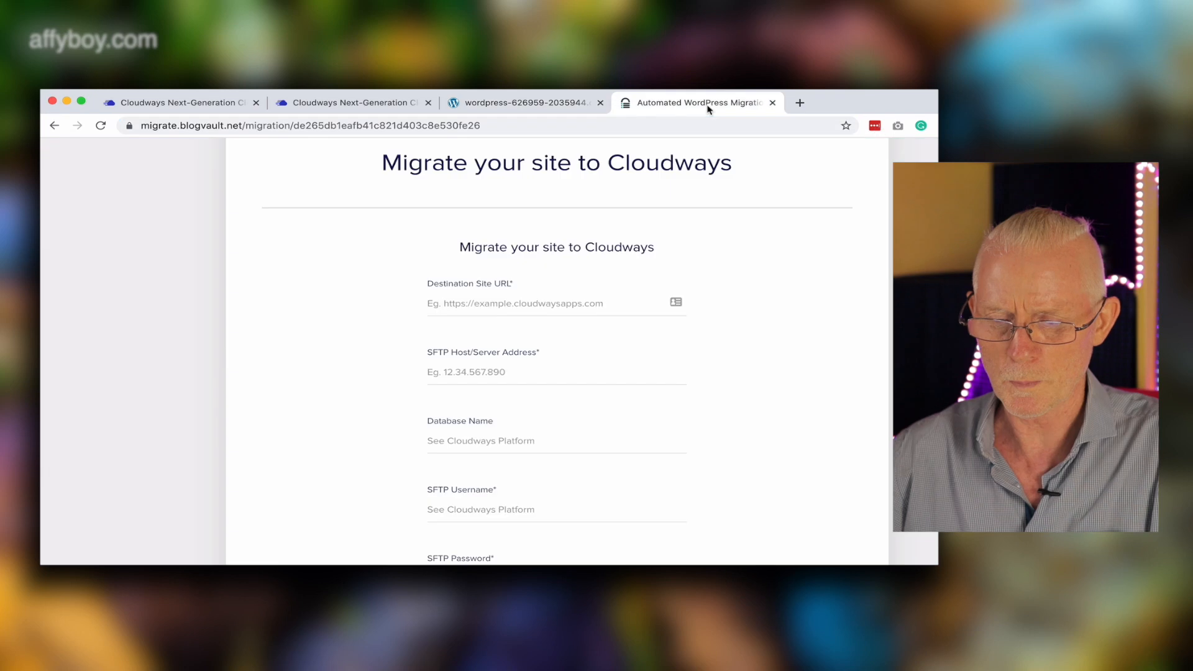
pyautogui.click(527, 304)
pyautogui.press('super+v')
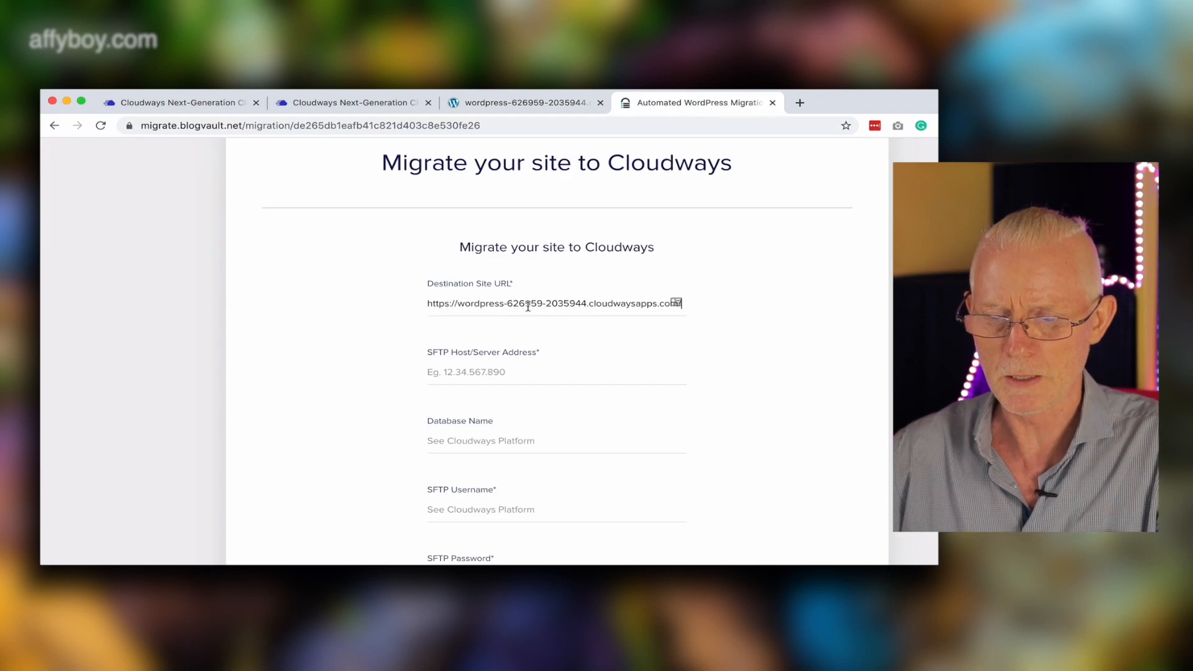
# Copy the server's public IP and paste it as the SFTP Host/Server Address.
pyautogui.click(528, 110)
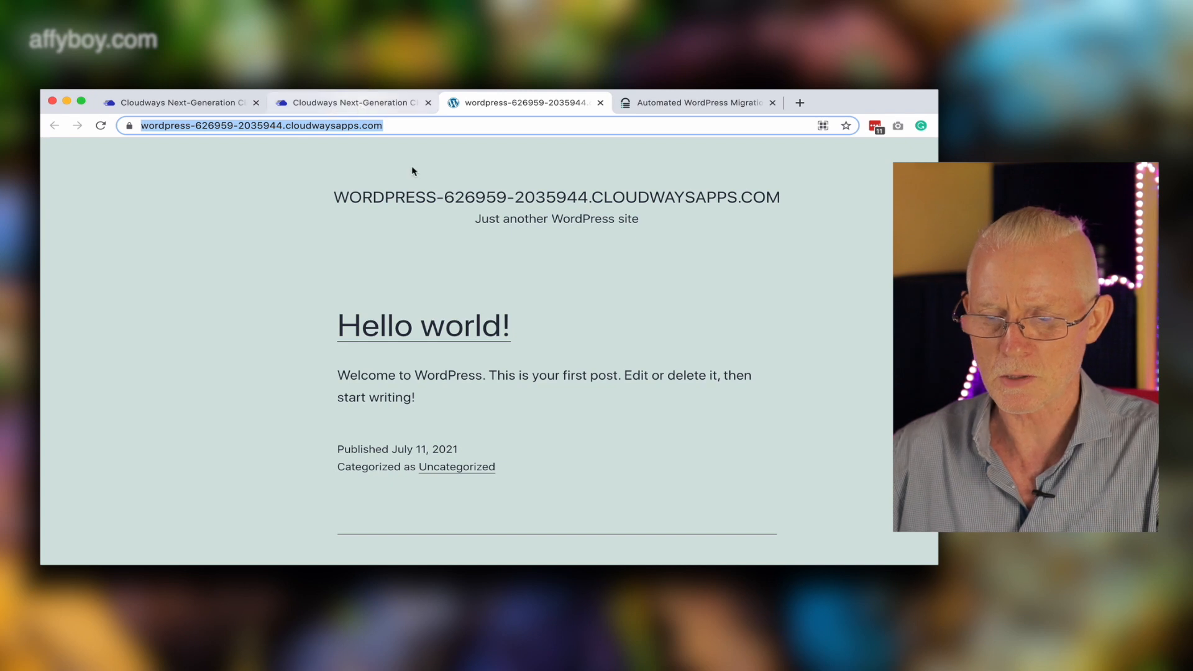
pyautogui.click(362, 105)
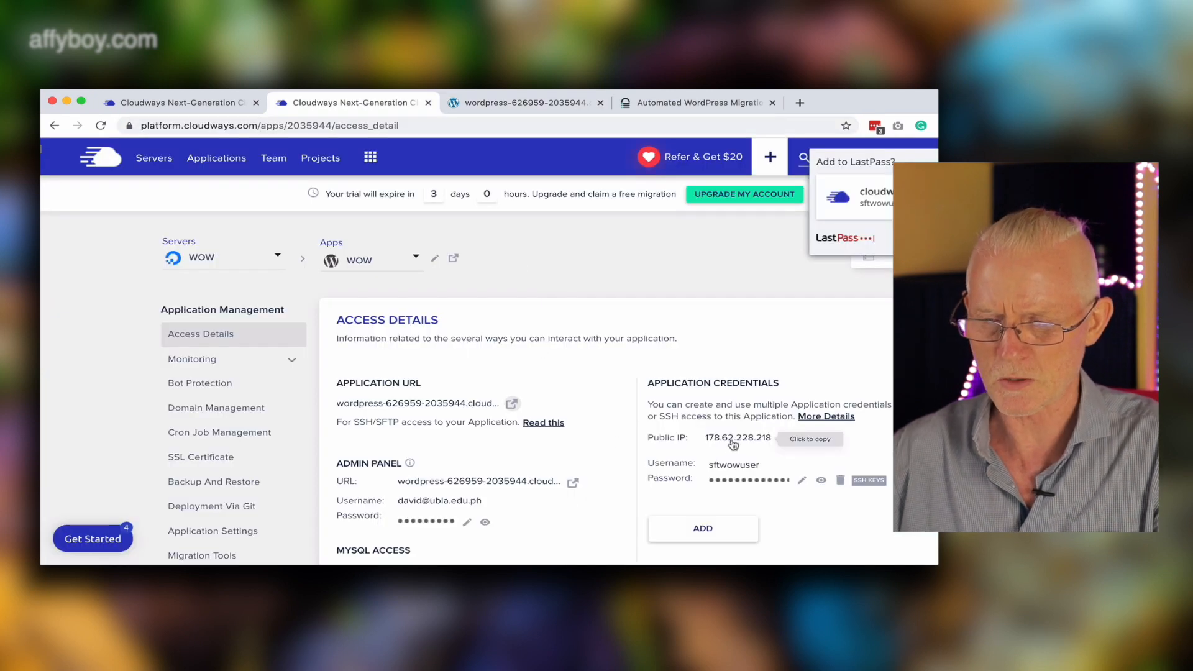
pyautogui.click(704, 104)
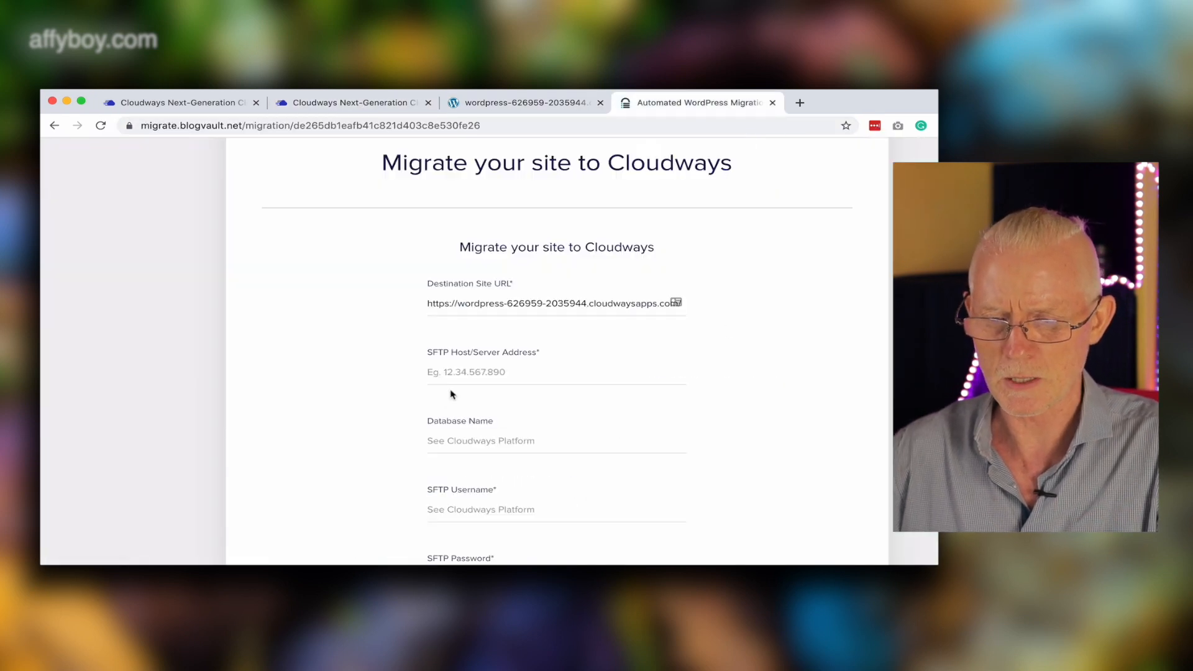
pyautogui.write('178.62.228.218')
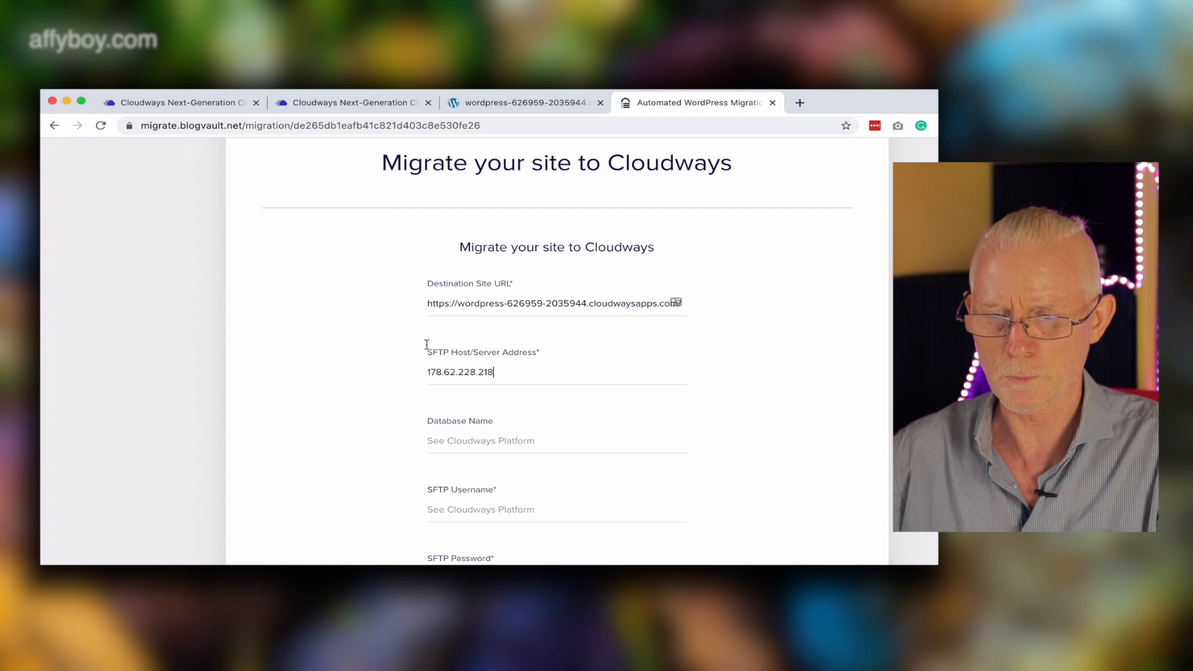
# Copy the MySQL database name and paste it into the migration form's Database Name field.
pyautogui.click(387, 102)
pyautogui.click(484, 104)
pyautogui.click(393, 104)
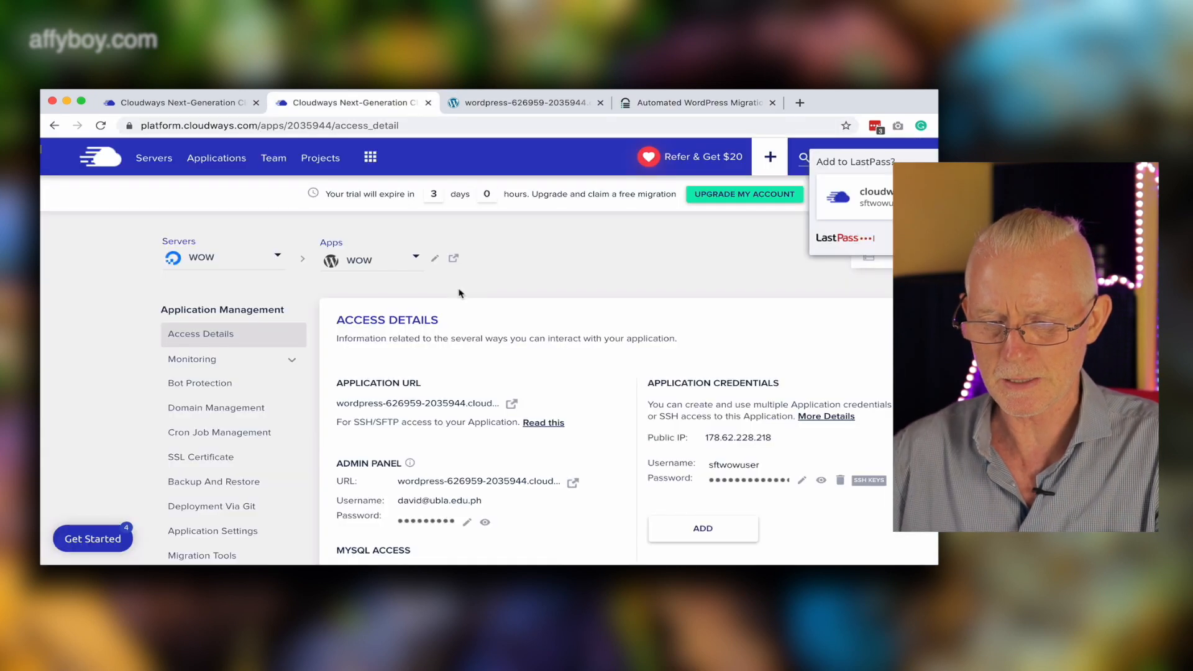
pyautogui.scroll(-2, 453, 286)
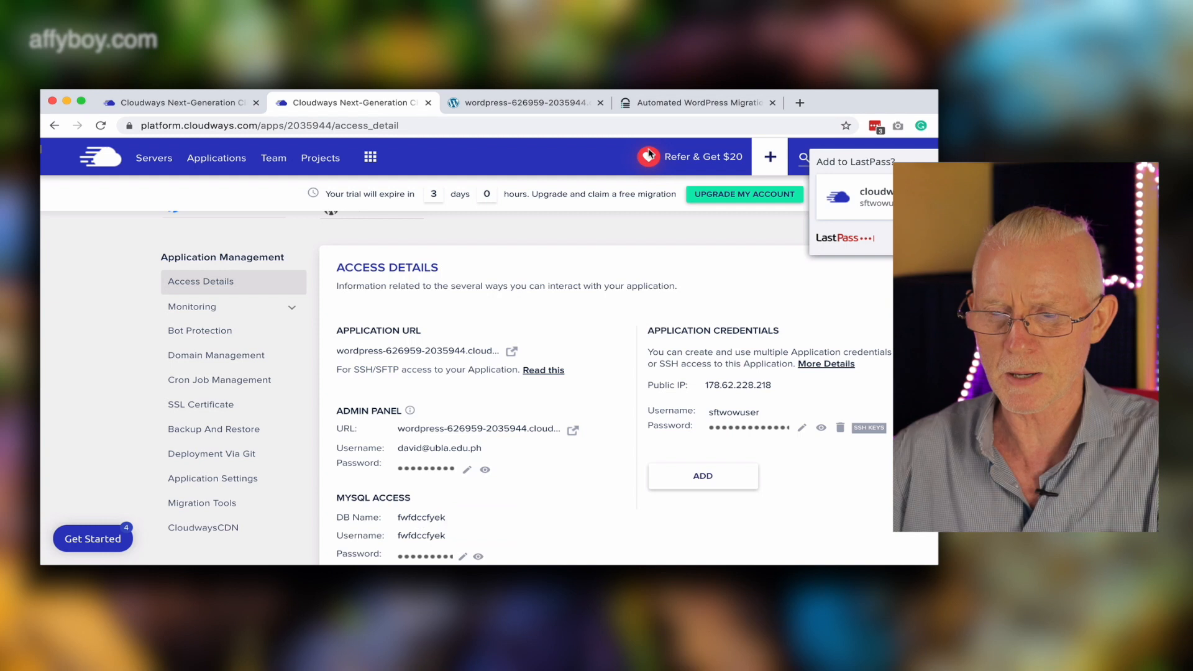
pyautogui.click(719, 105)
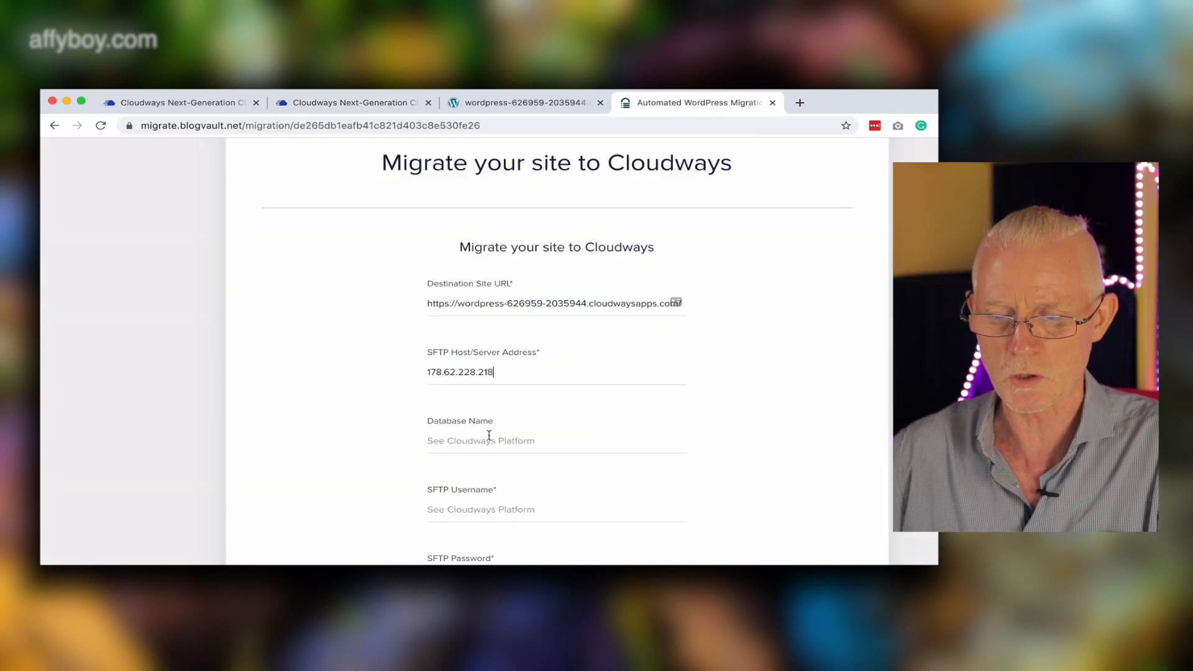
pyautogui.write('fwfdccfyek')
# Copy the application credential username and paste it into the SFTP Username field.
pyautogui.click(354, 102)
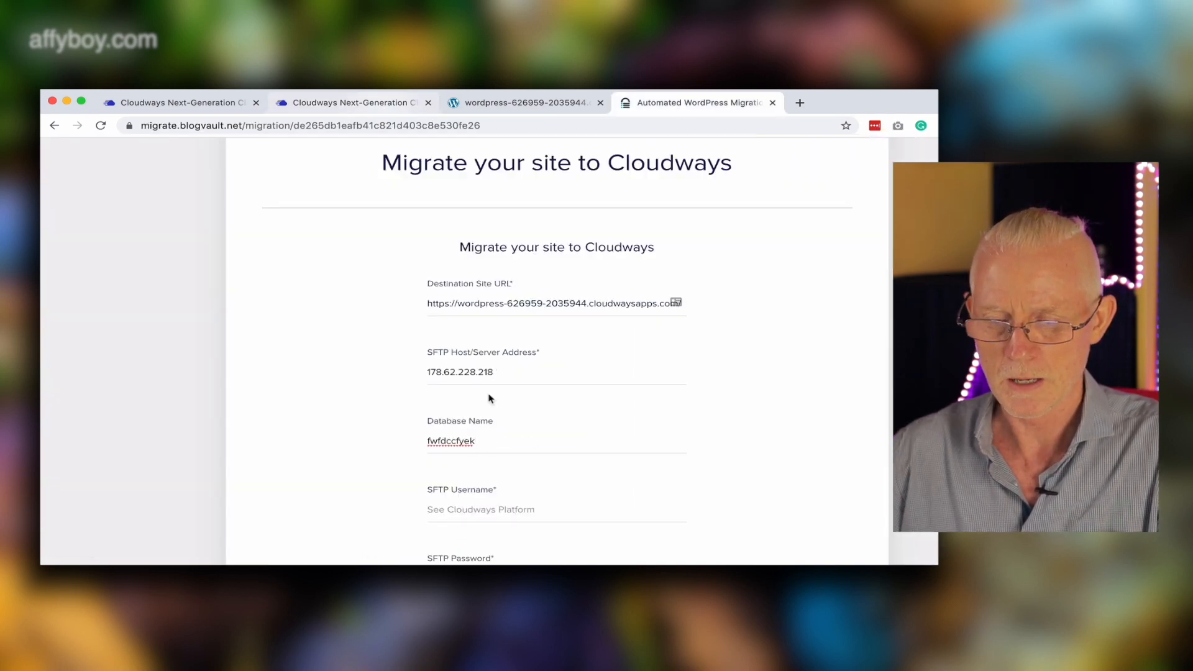
pyautogui.scroll(-1, 529, 466)
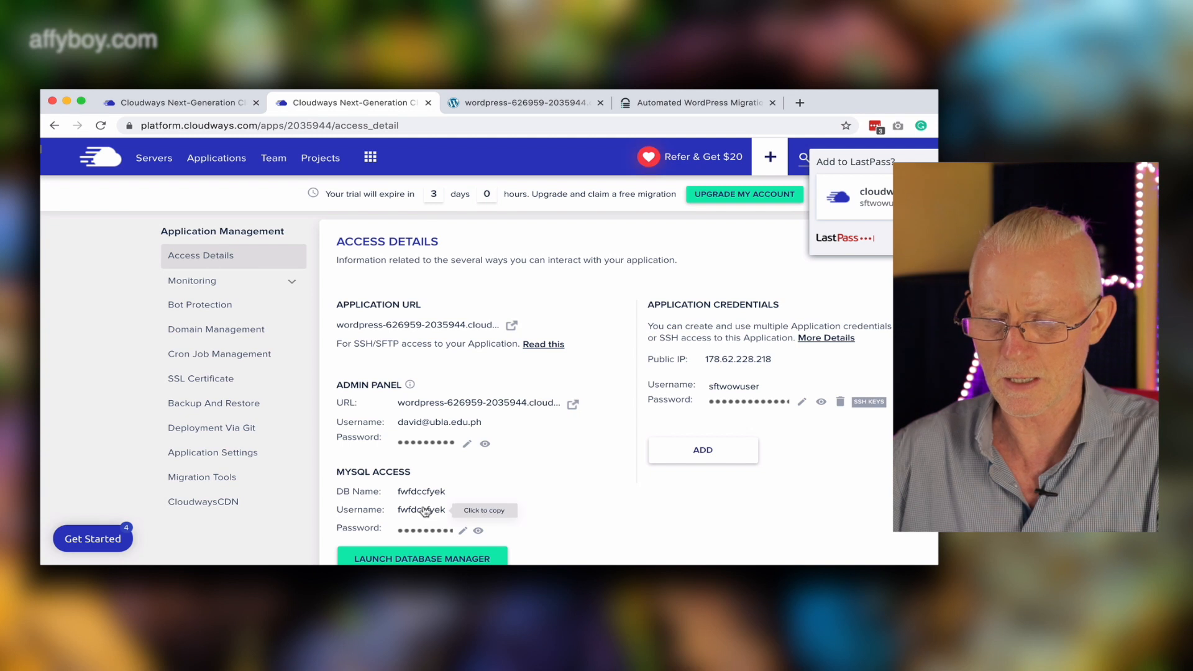
pyautogui.click(660, 109)
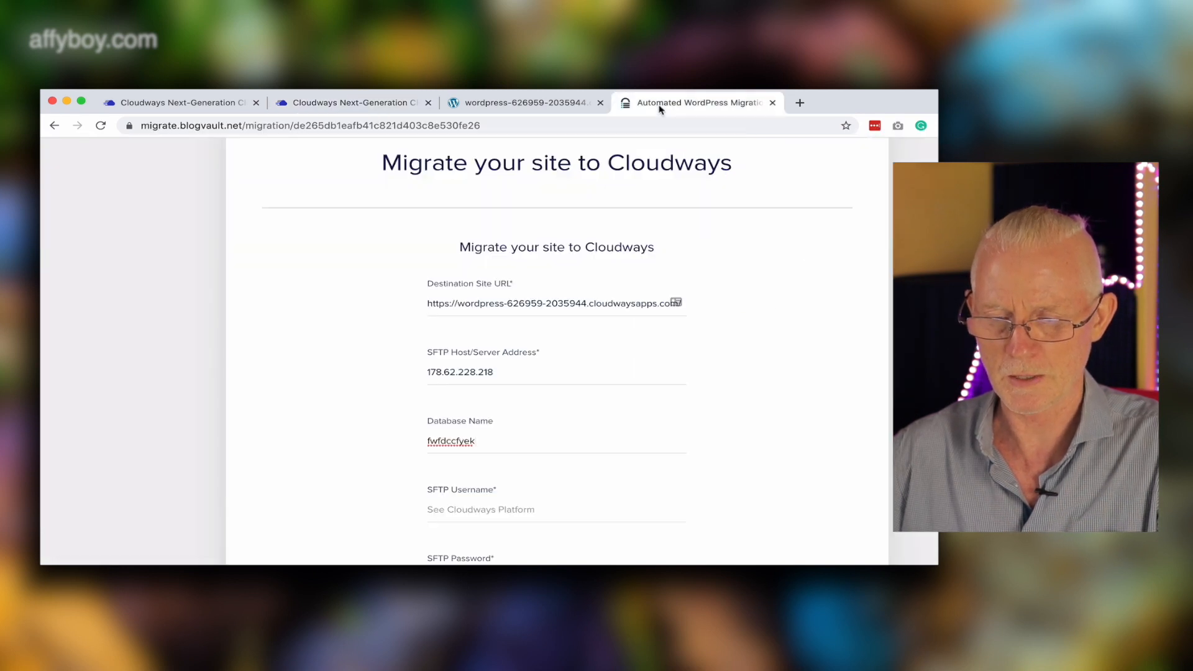
pyautogui.click(393, 103)
pyautogui.click(738, 386)
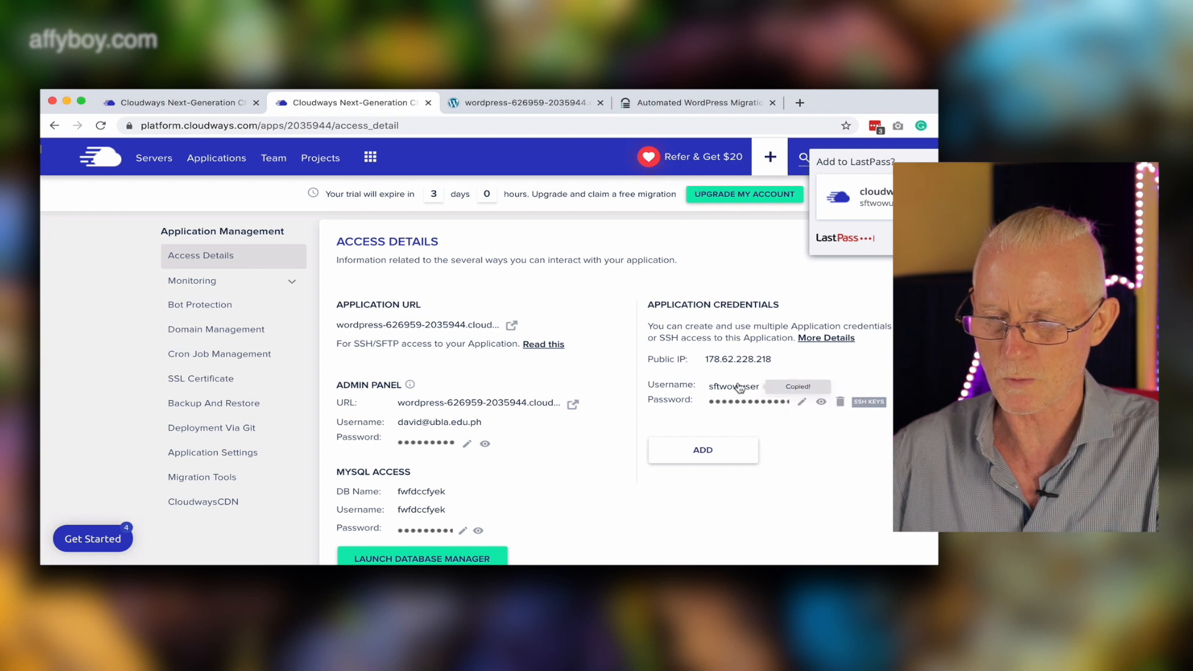
pyautogui.click(720, 105)
pyautogui.click(469, 501)
pyautogui.press('super+v')
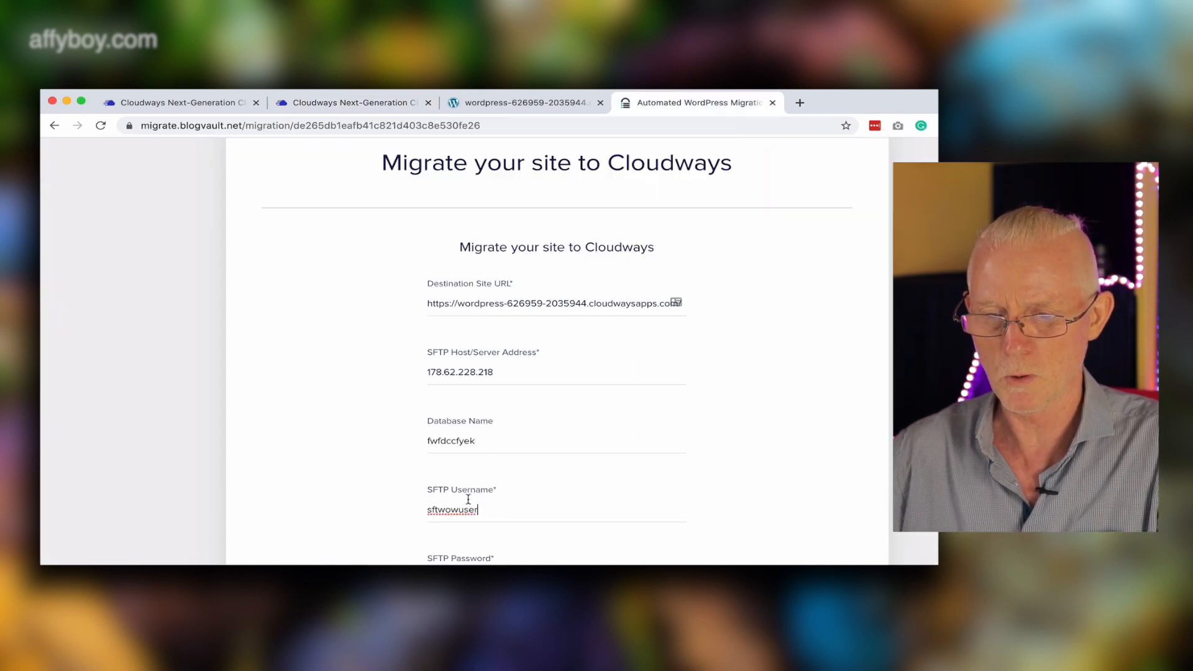
# Copy the application credential password and paste it into the migration form's SFTP Password field.
pyautogui.click(387, 106)
pyautogui.scroll(-1, 721, 391)
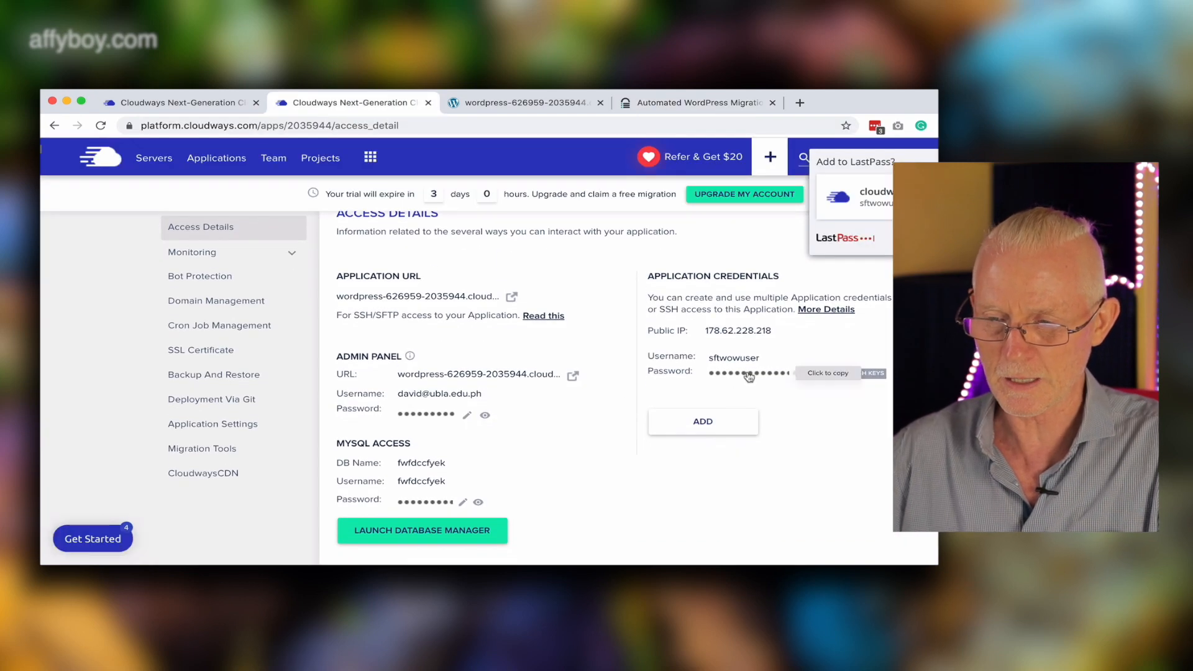
pyautogui.click(696, 103)
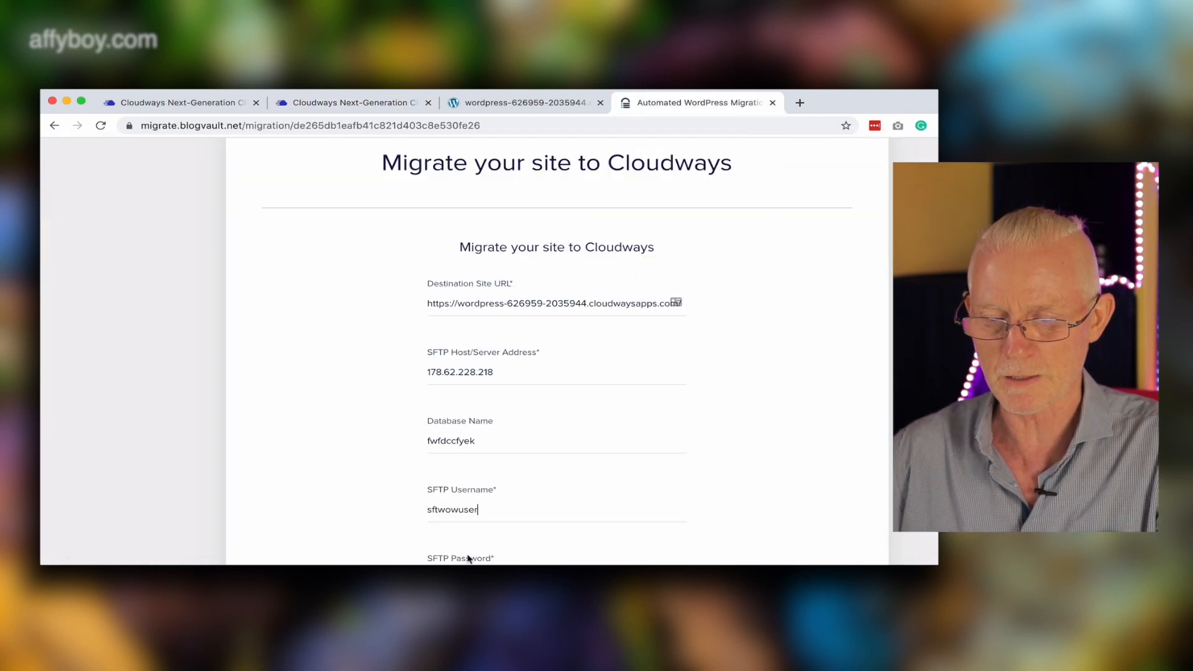
pyautogui.scroll(-5, 611, 521)
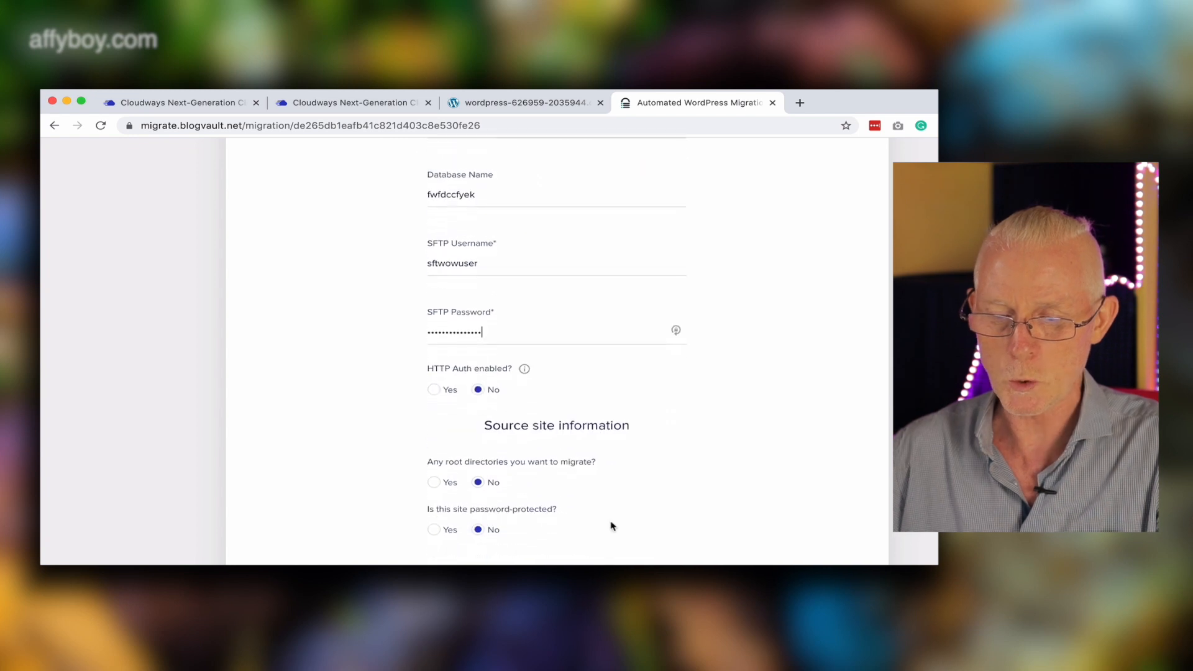
# Submit the migration form to start migrating the site to Cloudways.
pyautogui.click(570, 516)
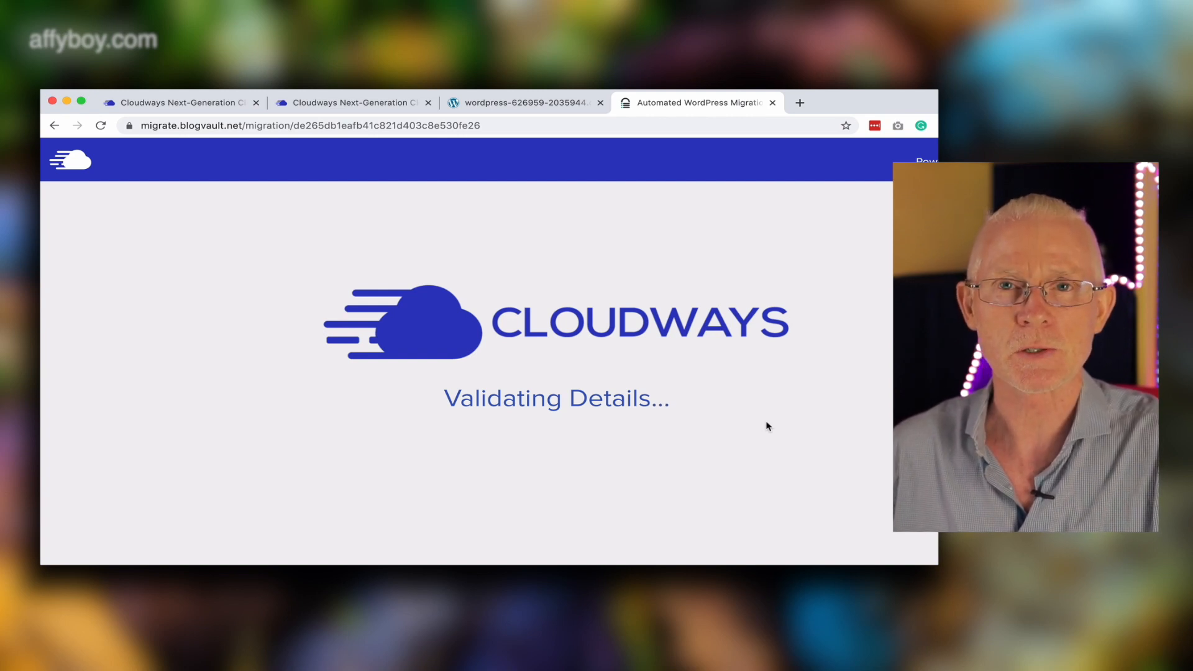
pyautogui.scroll(-3, 769, 426)
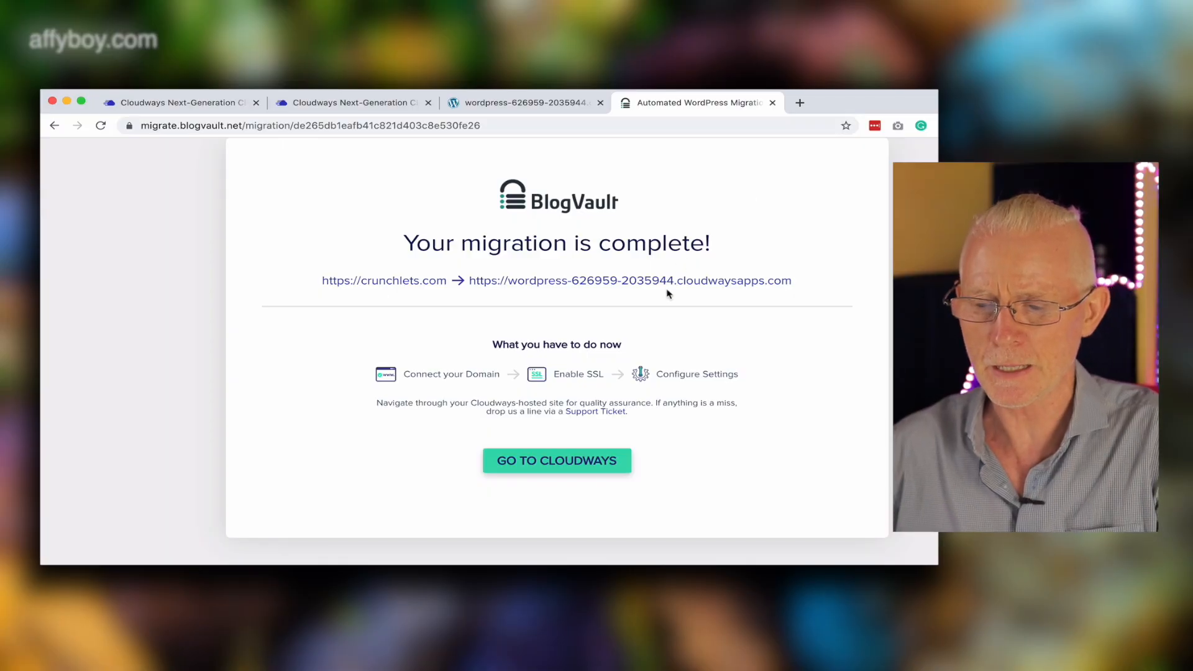
# Open the destination site URL and scroll through the migrated site to check it.
pyautogui.click(675, 284)
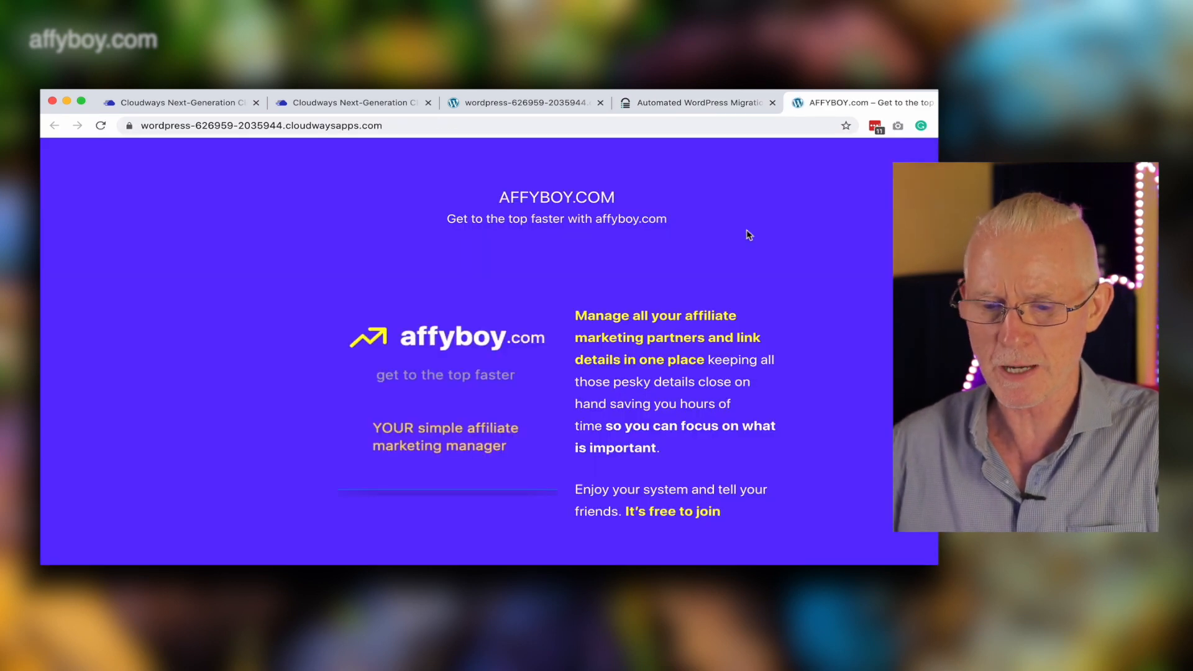
pyautogui.scroll(-2, 749, 235)
pyautogui.scroll(2, 749, 234)
pyautogui.scroll(-3, 749, 235)
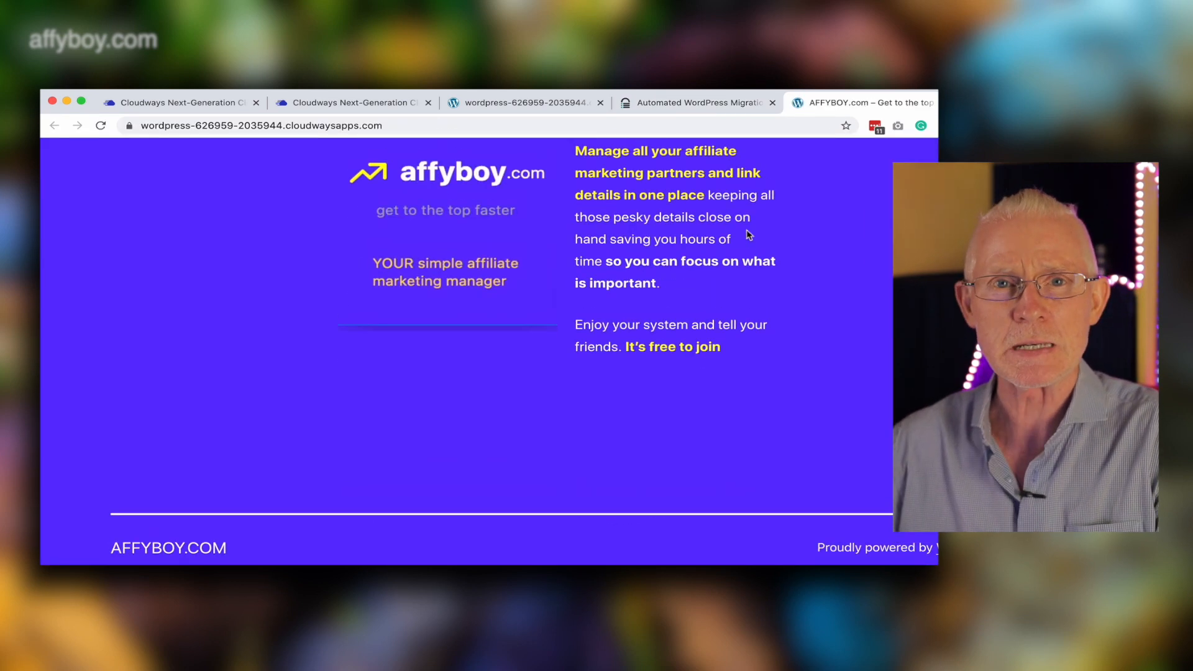
pyautogui.scroll(3, 749, 235)
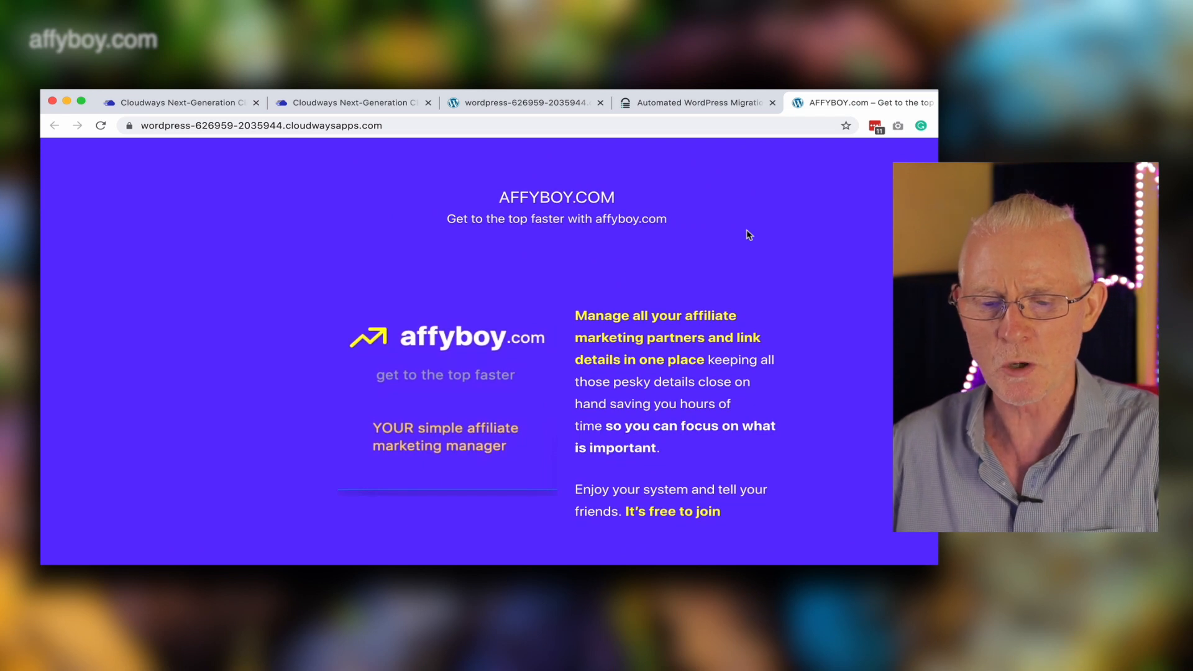
# Go to the migrated site's /wp-admin address to open the WordPress login page.
pyautogui.click(392, 126)
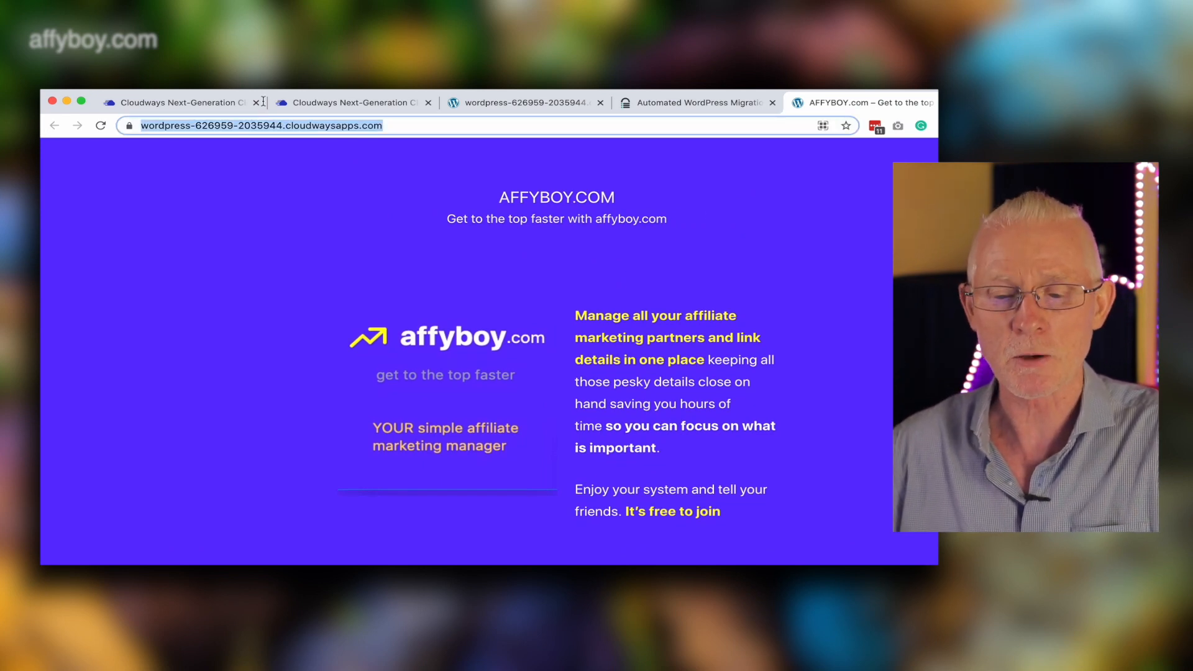
pyautogui.click(471, 123)
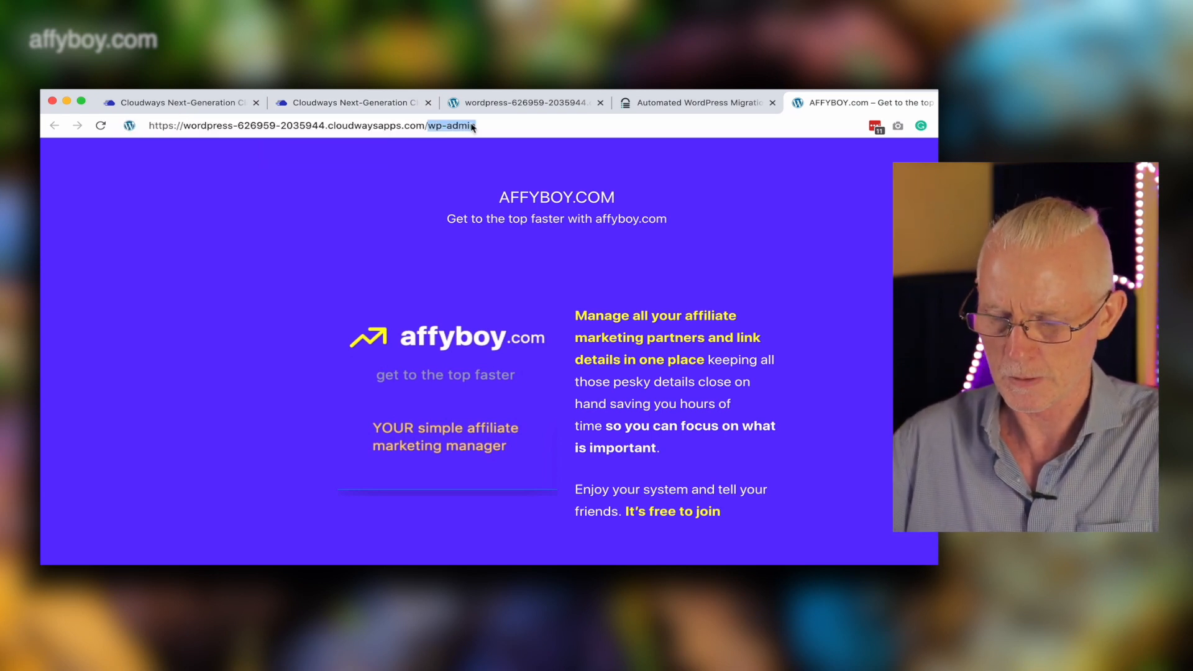
pyautogui.write('/w')
pyautogui.press('Return')
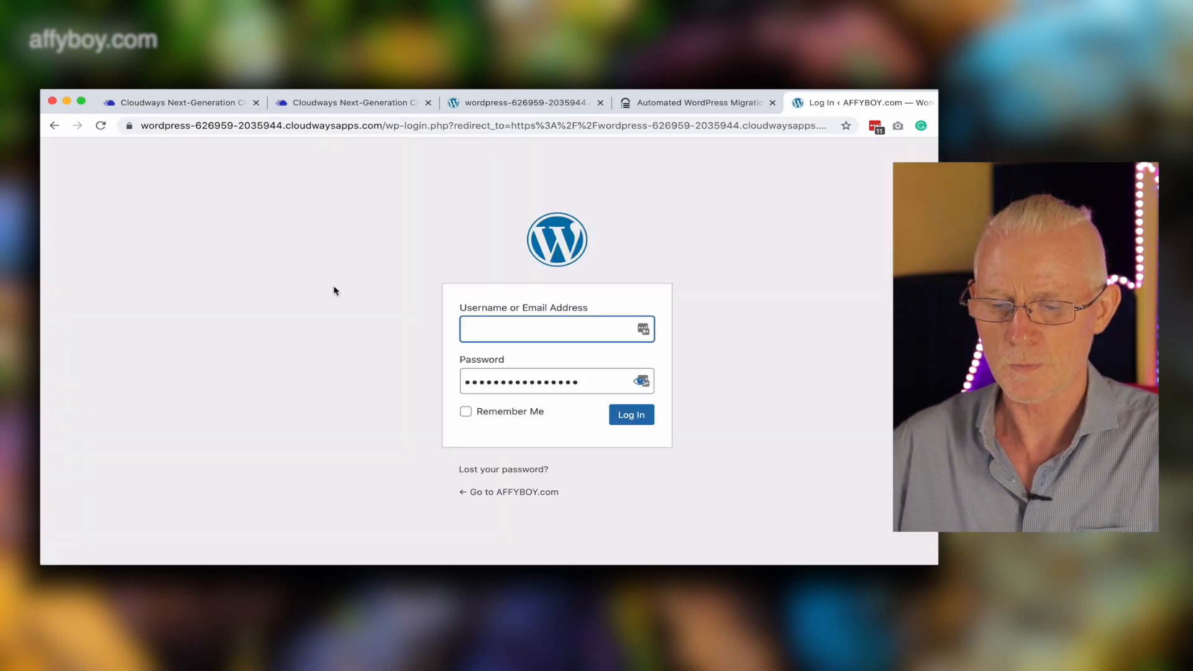
# Return to the application's access details and select the admin panel login credentials.
pyautogui.click(365, 107)
pyautogui.moveTo(460, 417); pyautogui.dragTo(336, 363)
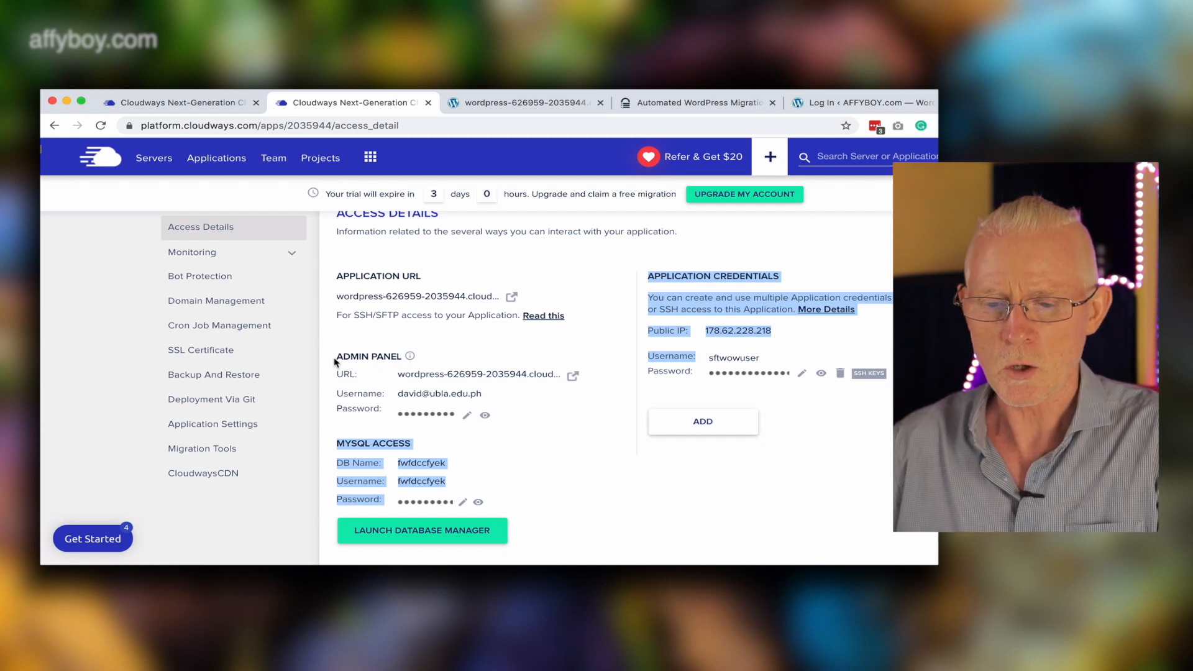